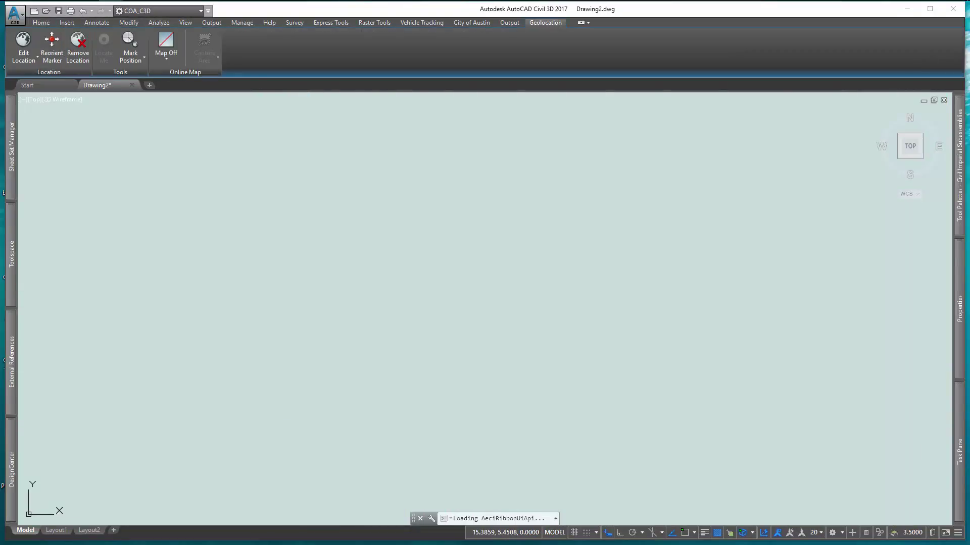
- Switch to File Explorer and open Soil_Borings.xlsx from the LatLong folder in Excel
key(alt+Tab)
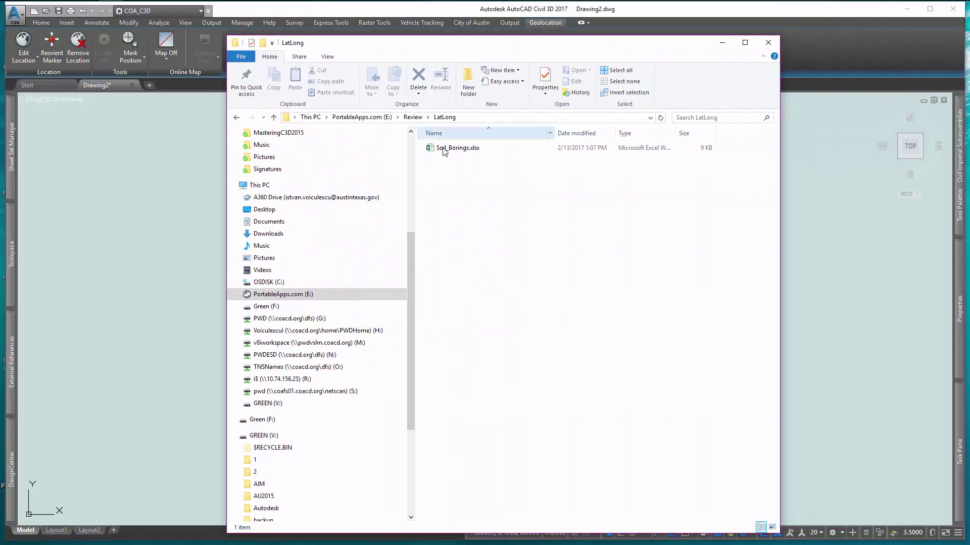
click(446, 150)
right_click(447, 154)
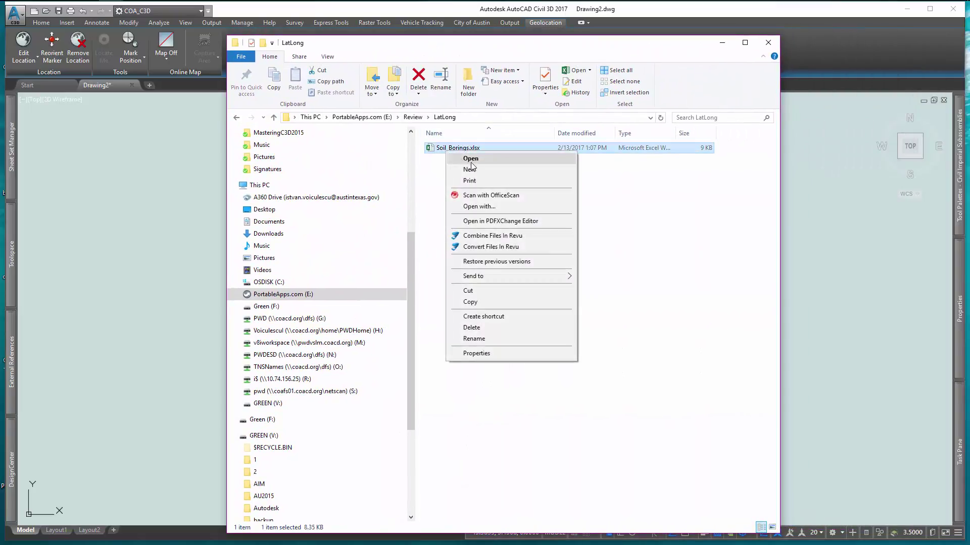
click(469, 162)
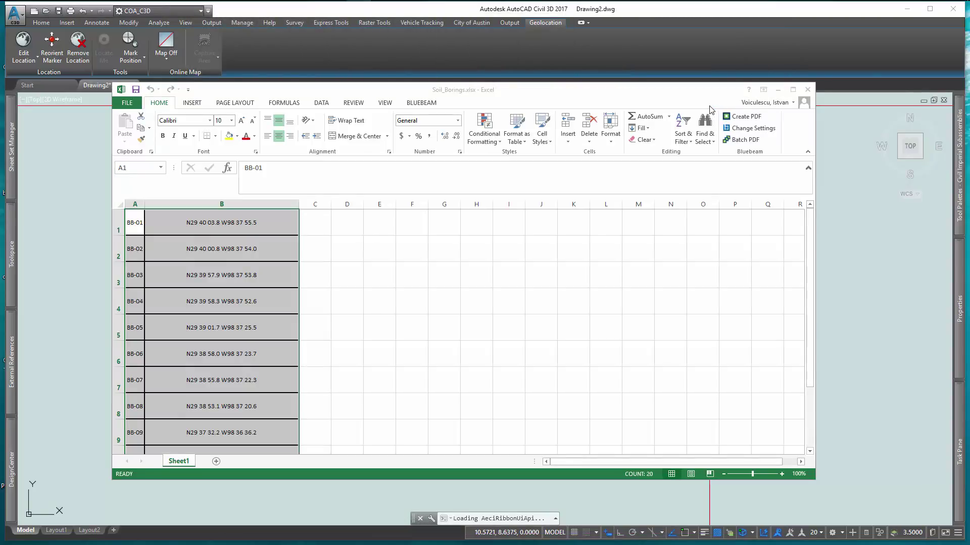
- Widen column A and examine the latitude/longitude format of the borings, selecting the coordinates in cell B1
click(347, 361)
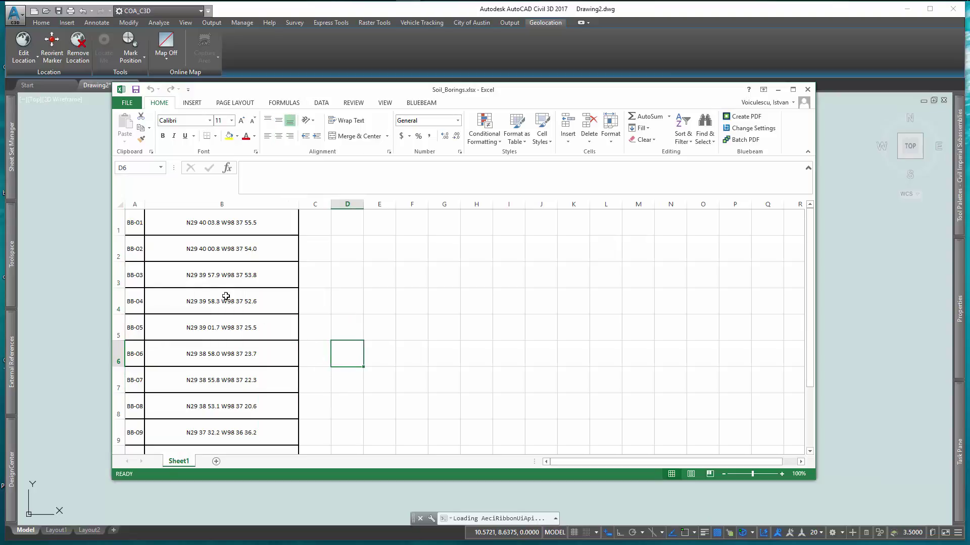
drag(144, 204, 198, 204)
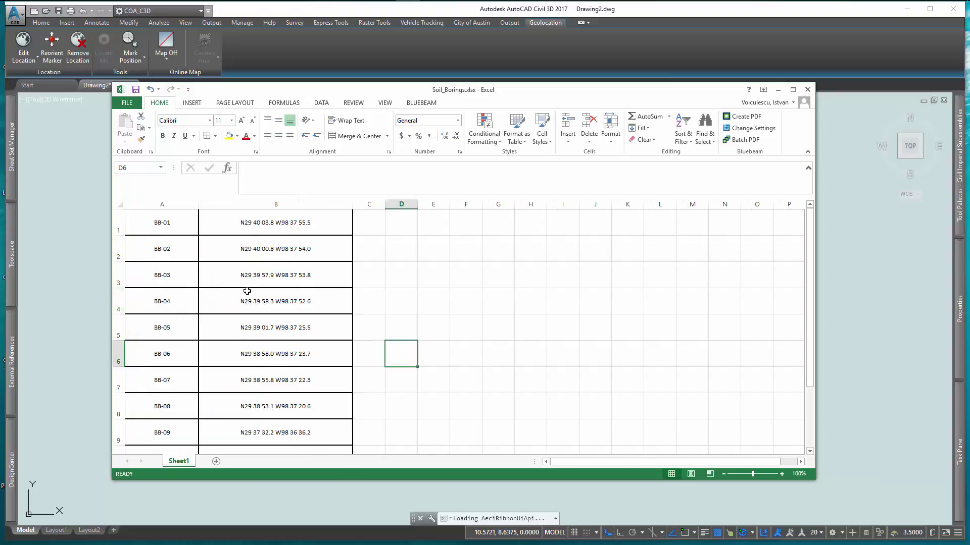
click(247, 293)
click(278, 227)
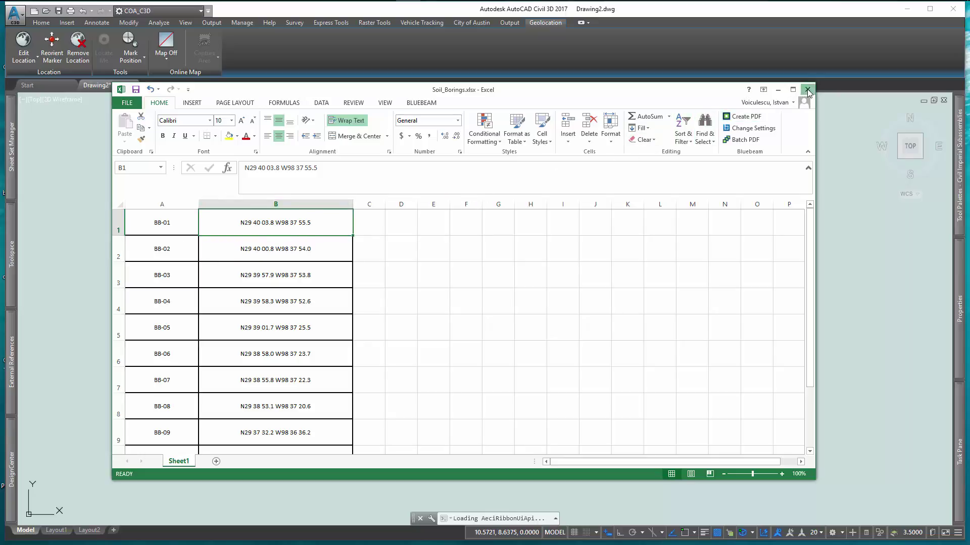
- Save the workbook as the comma-delimited file Soil_Borings.csv in the LatLong folder, and close Excel without saving again
click(127, 103)
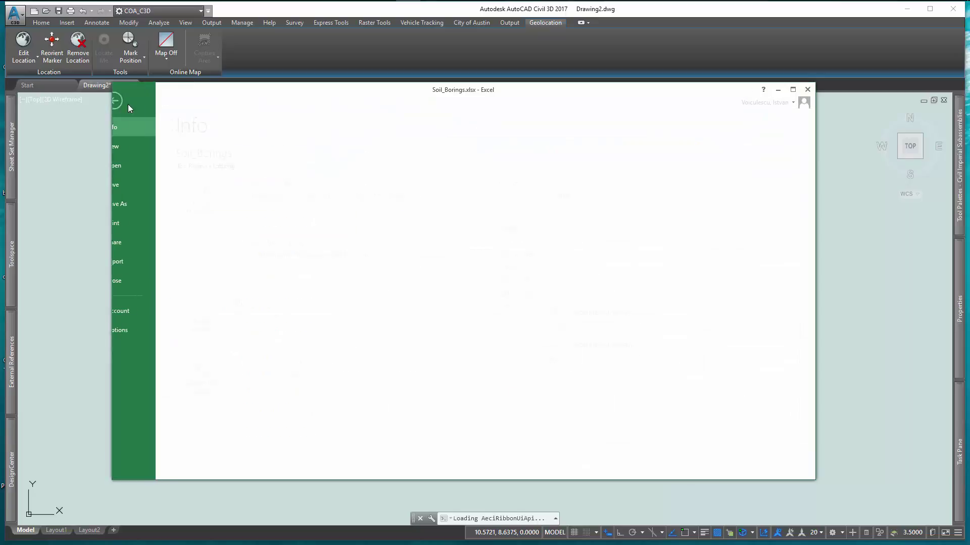
click(135, 201)
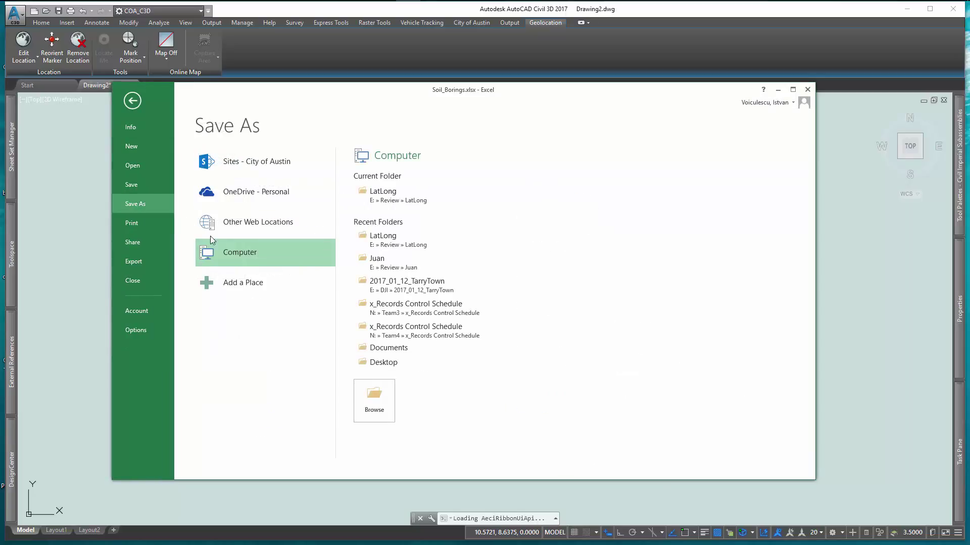
click(415, 201)
click(303, 297)
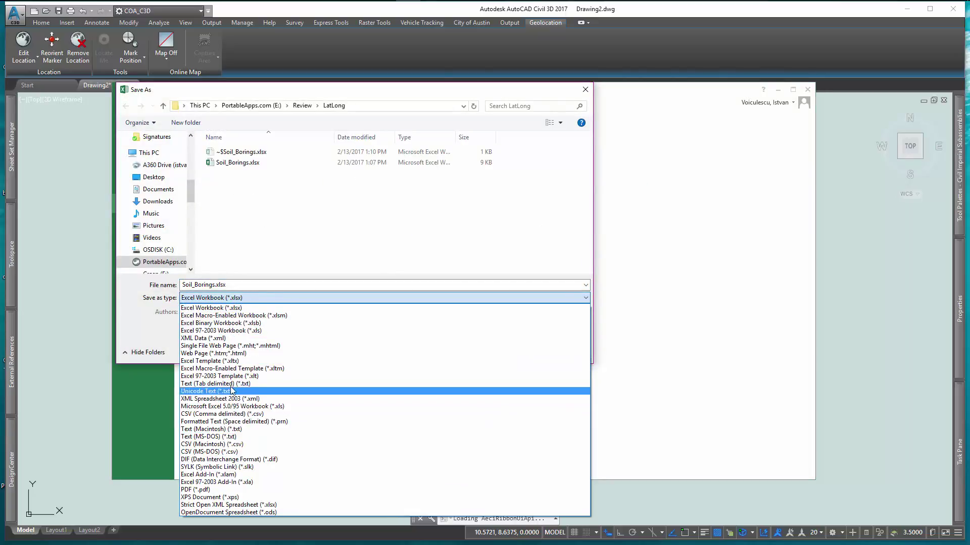
click(229, 414)
click(249, 284)
click(249, 284)
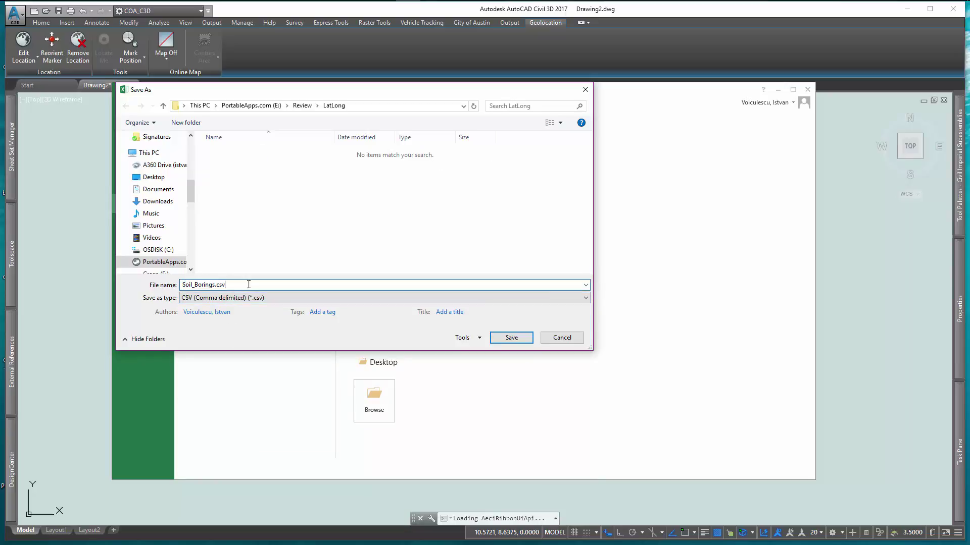
click(504, 342)
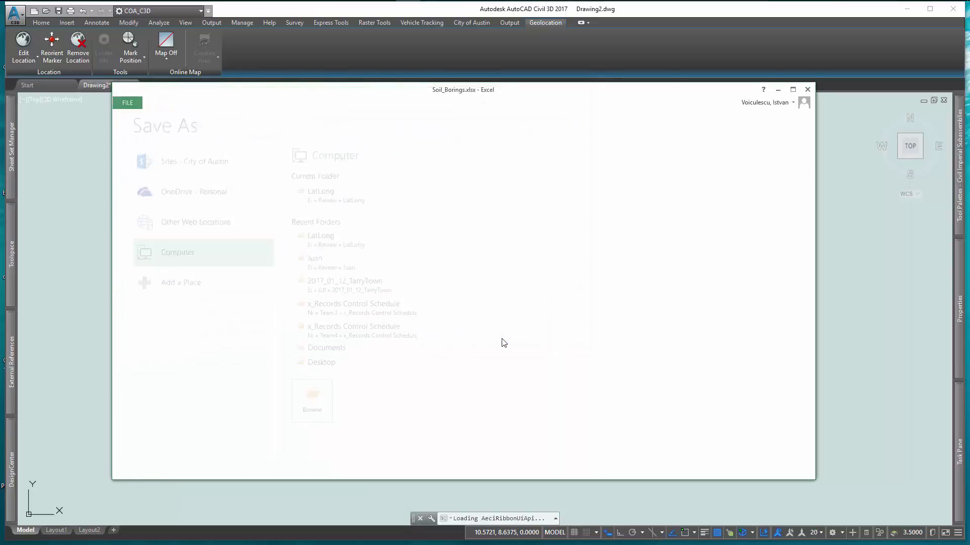
click(444, 306)
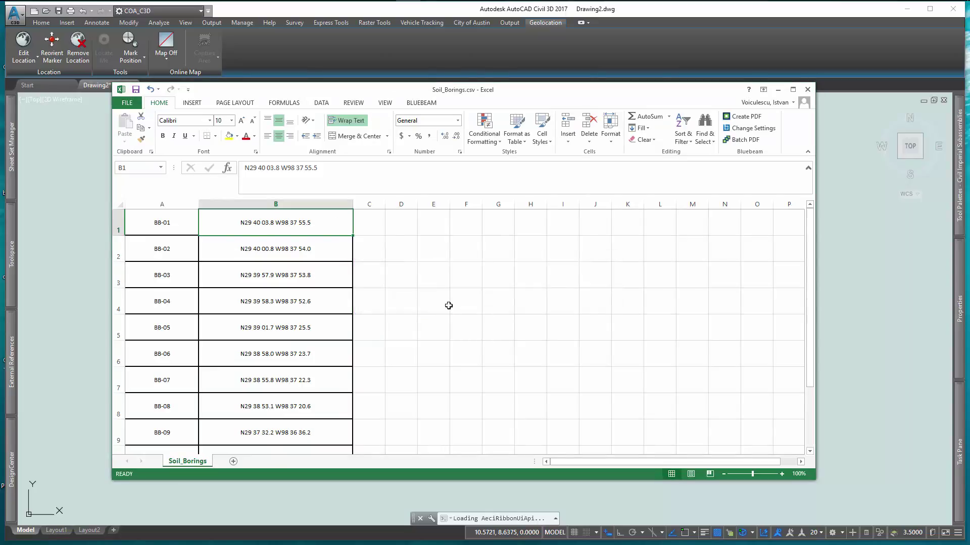
click(807, 90)
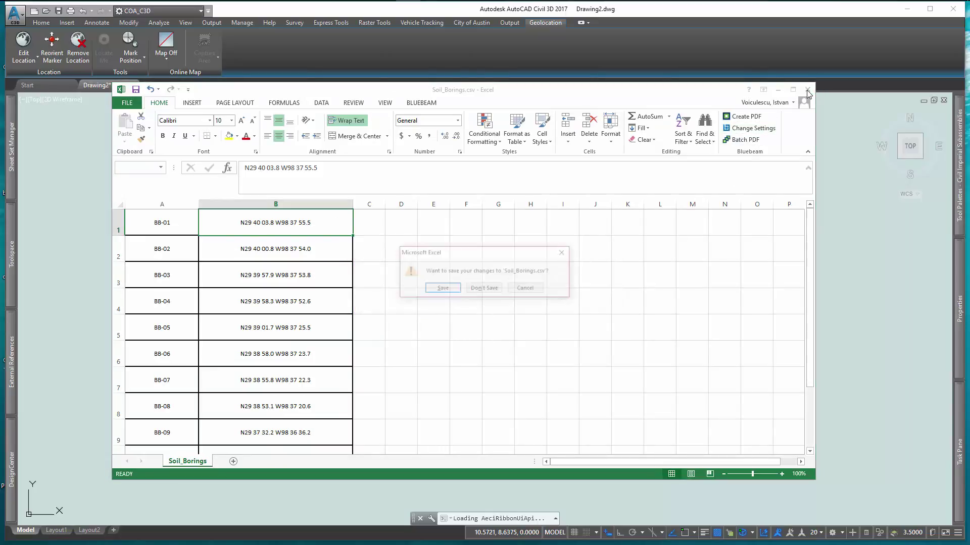
click(484, 288)
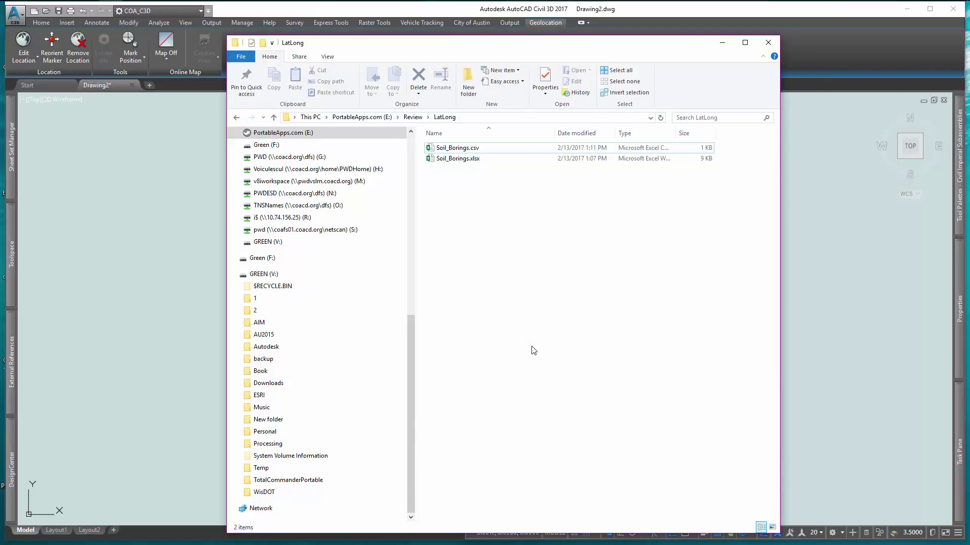
- Open Soil_Borings.csv from the LatLong folder in Notepad
click(456, 148)
right_click(456, 148)
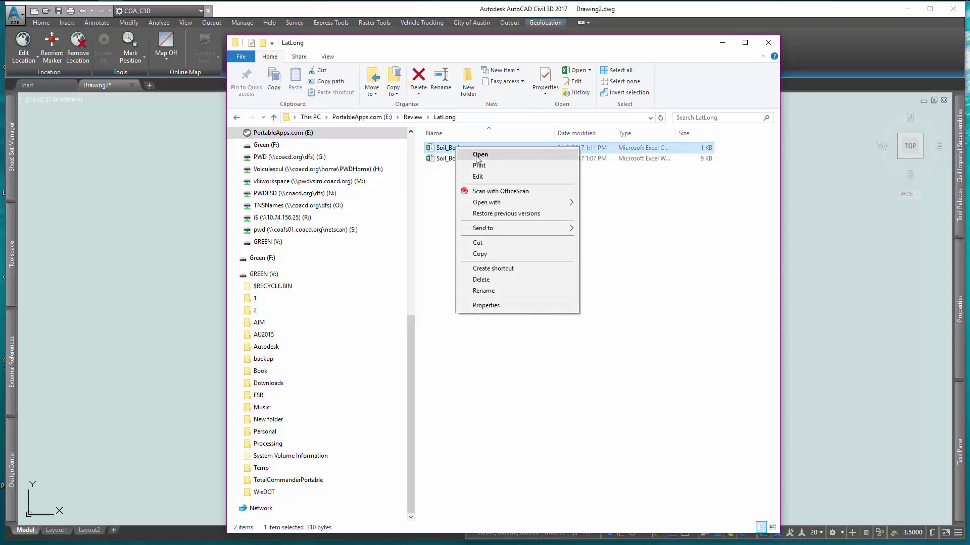
mouse_move(505, 202)
click(609, 214)
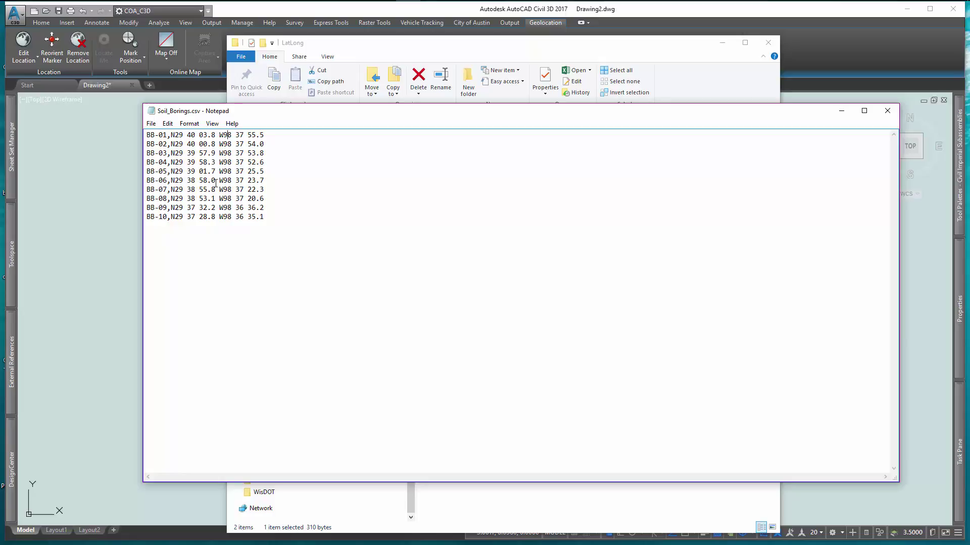
- Remove every "N" from the coordinates by replacing all occurrences with nothing
click(168, 124)
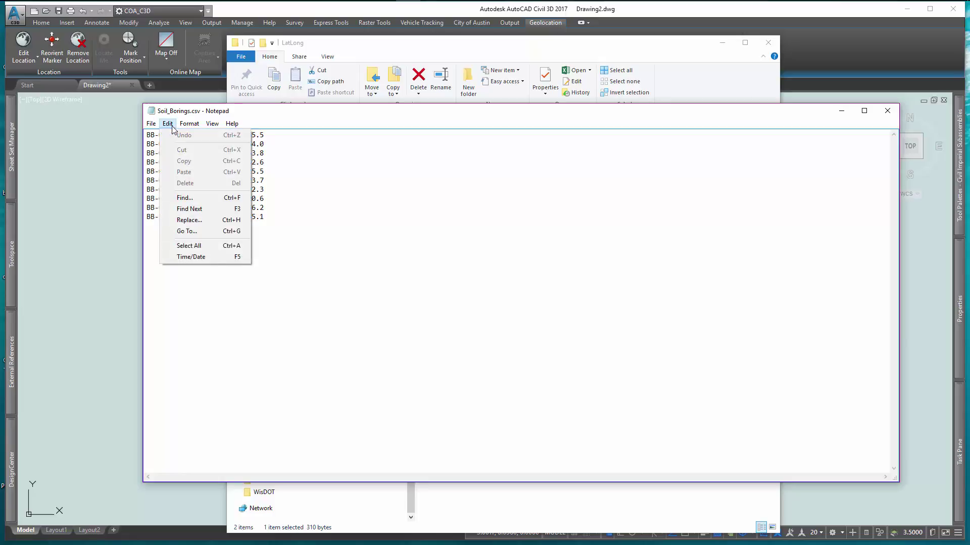
click(191, 220)
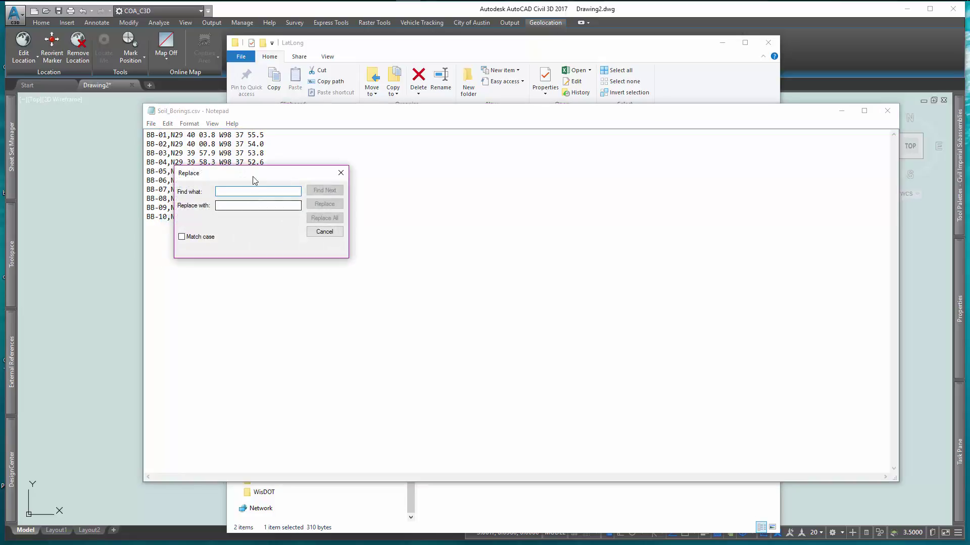
drag(255, 173, 394, 201)
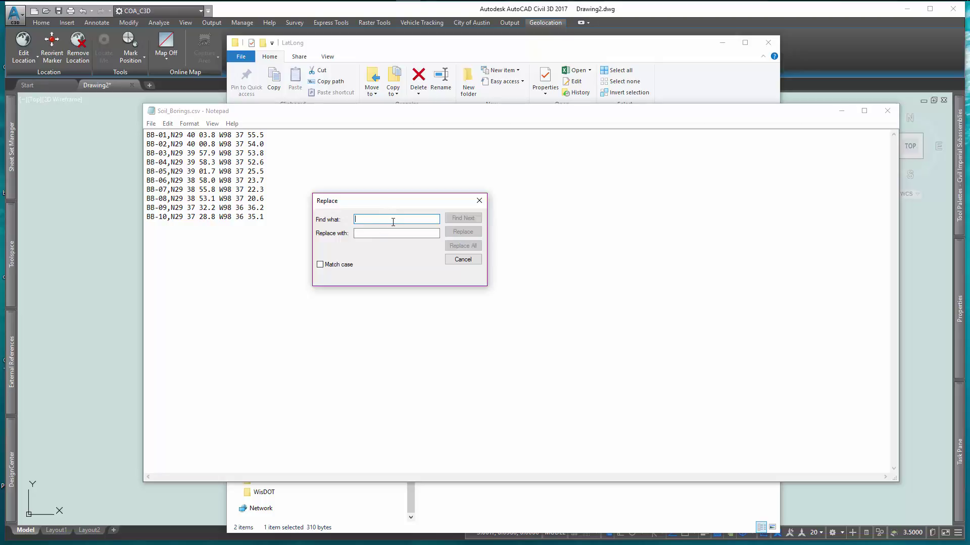
text(N)
key(Tab)
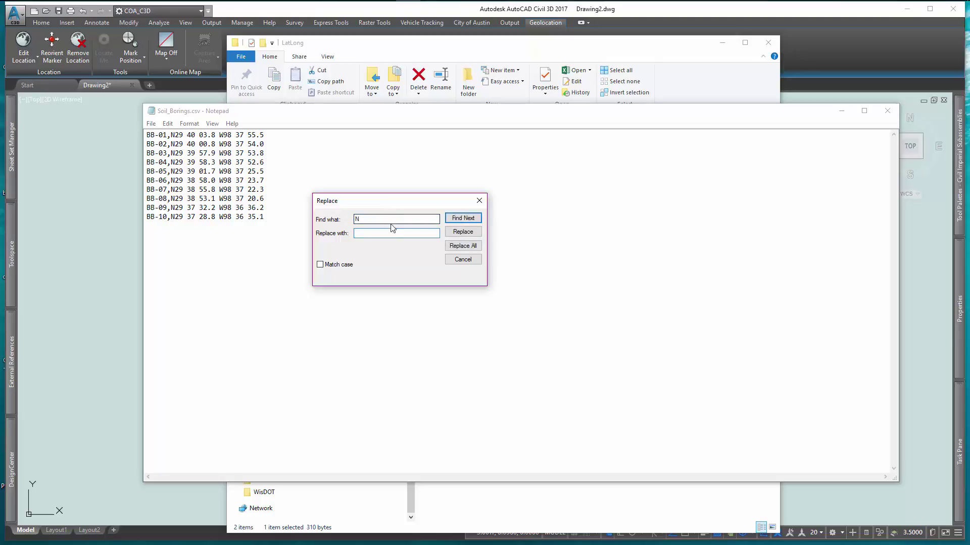
click(474, 245)
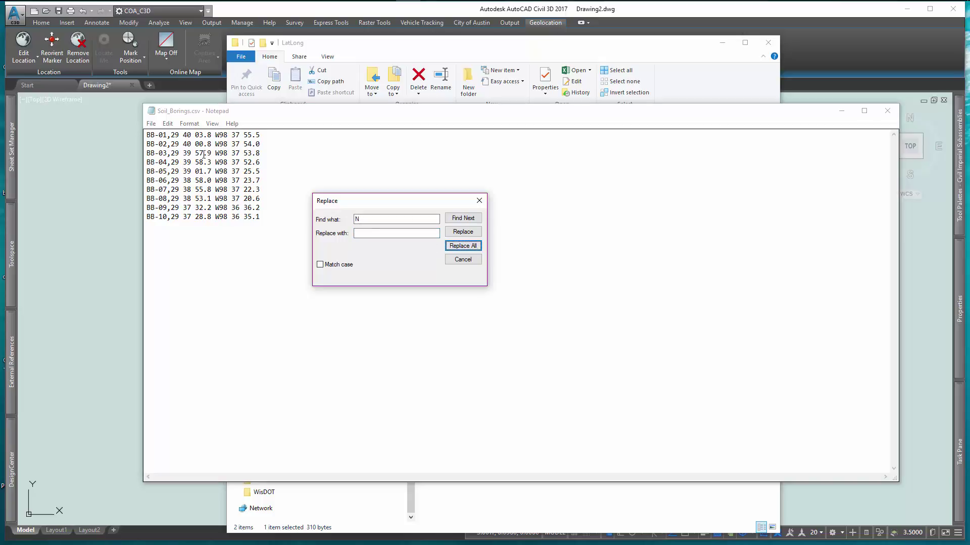
- Replace every " W9", including its leading space, with ",-9" to separate the longitudes and make them negative
click(220, 136)
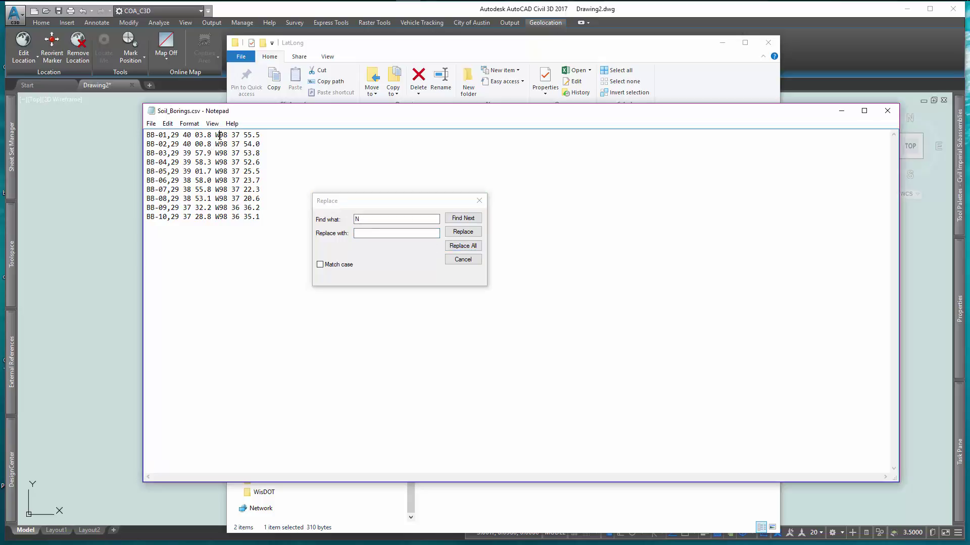
double_click(369, 219)
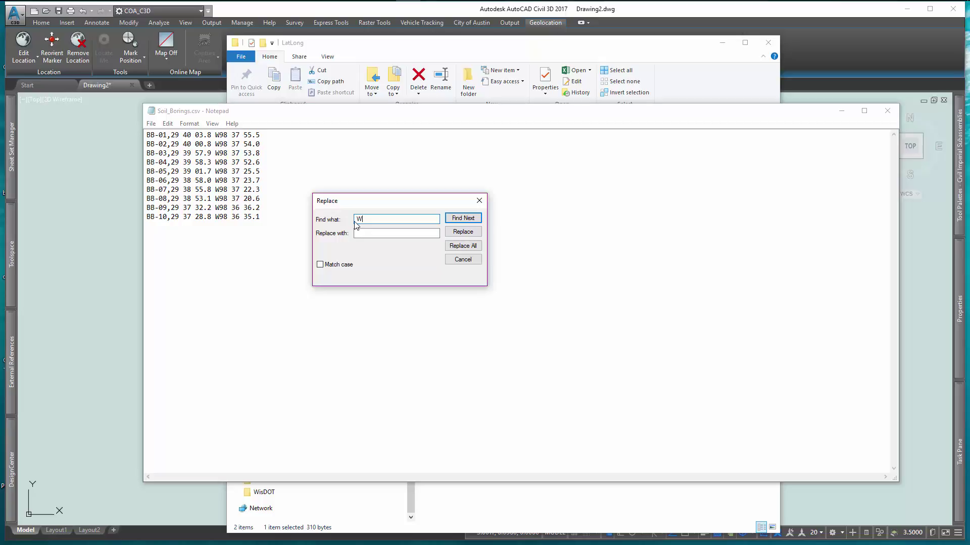
click(363, 233)
click(467, 247)
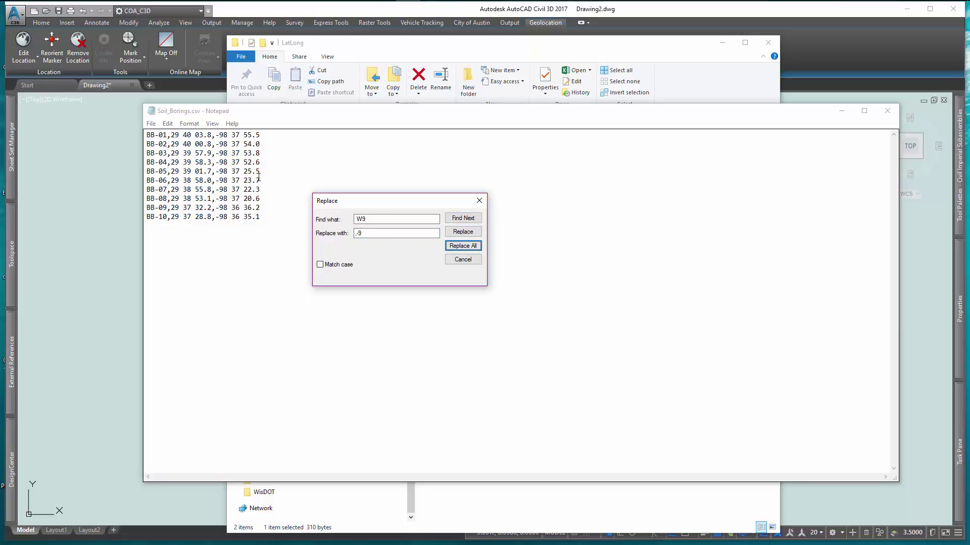
- Replace all remaining spaces in the coordinates with hyphens and close the Replace dialog
drag(384, 219, 353, 219)
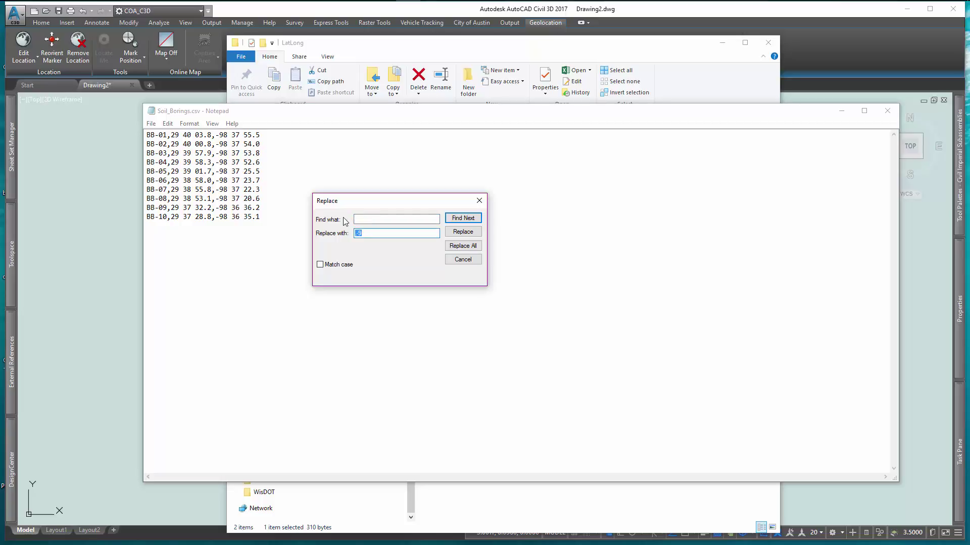
click(453, 248)
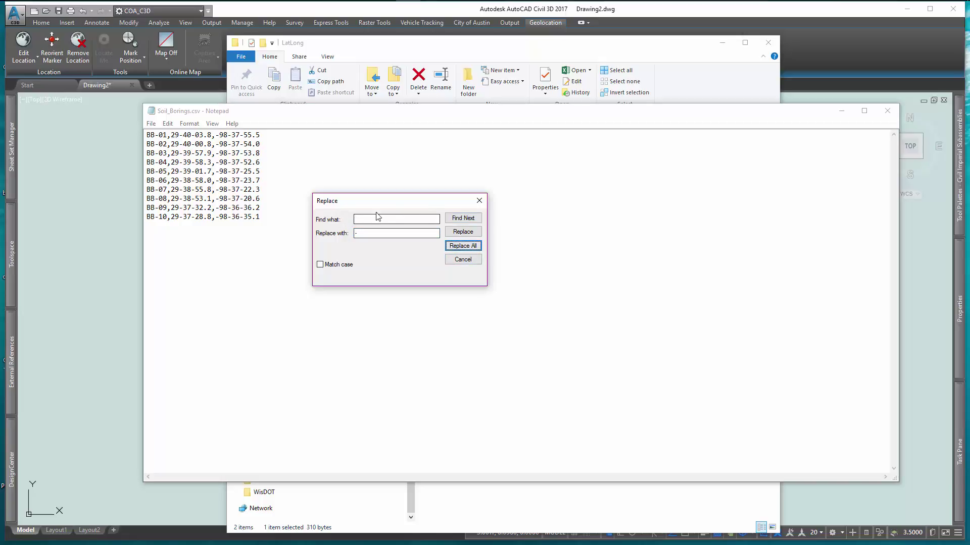
click(479, 200)
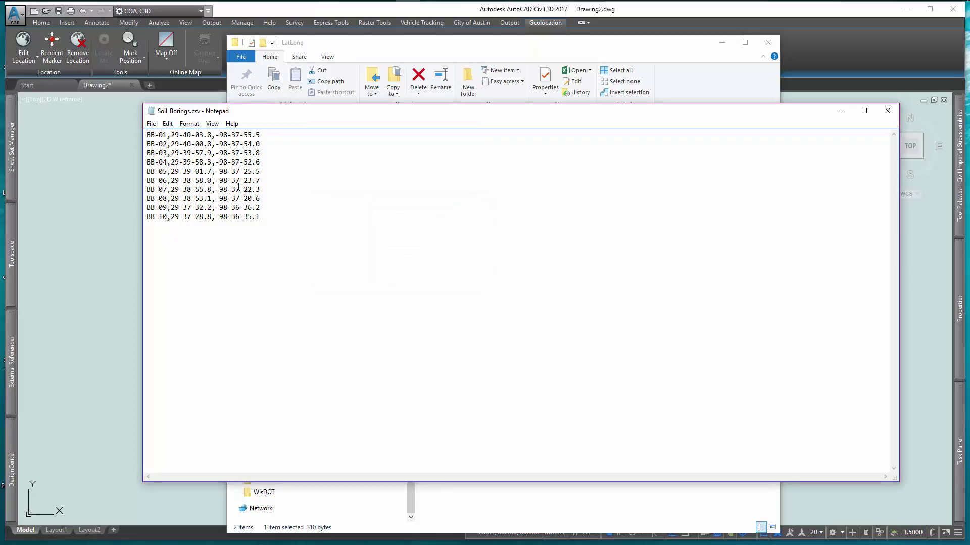
- Save the edited Soil_Borings.csv and close Notepad
click(151, 123)
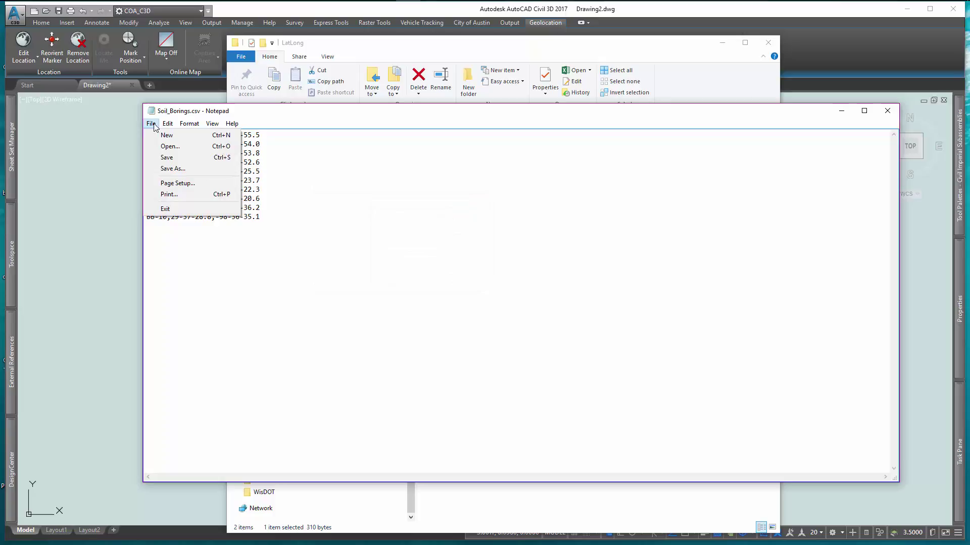
click(167, 158)
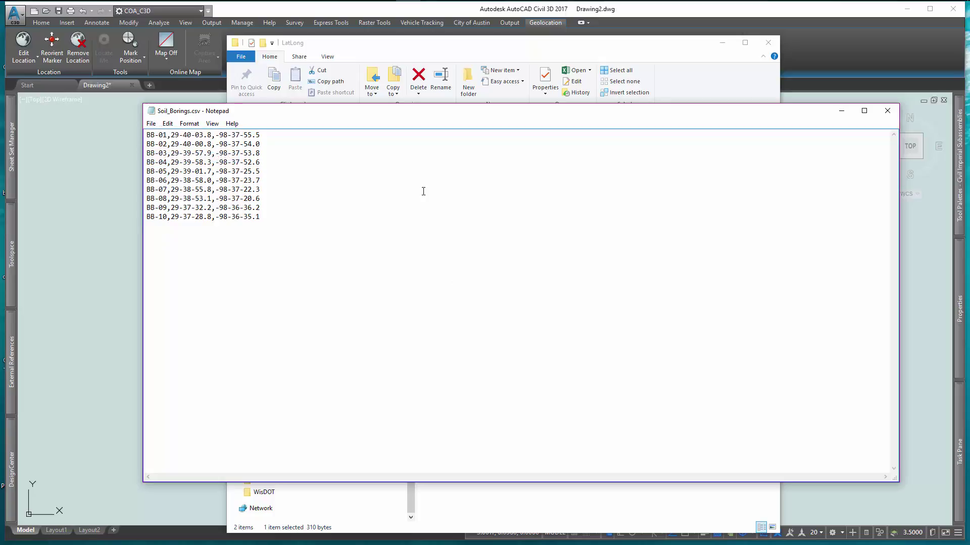
click(887, 111)
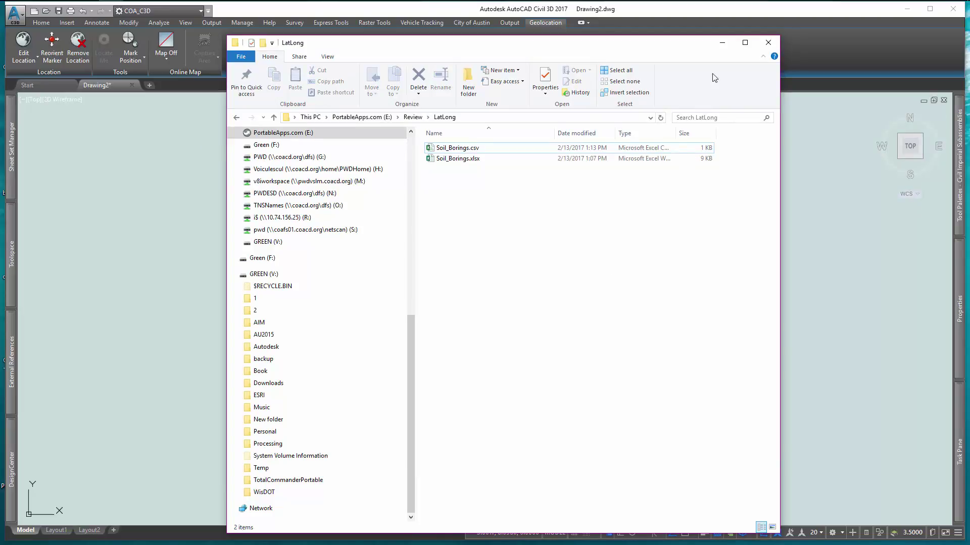
- Switch to Civil 3D and set Drawing2's coordinate system to NAD83 Texas State Planes, South Central Zone, US Foot
click(723, 43)
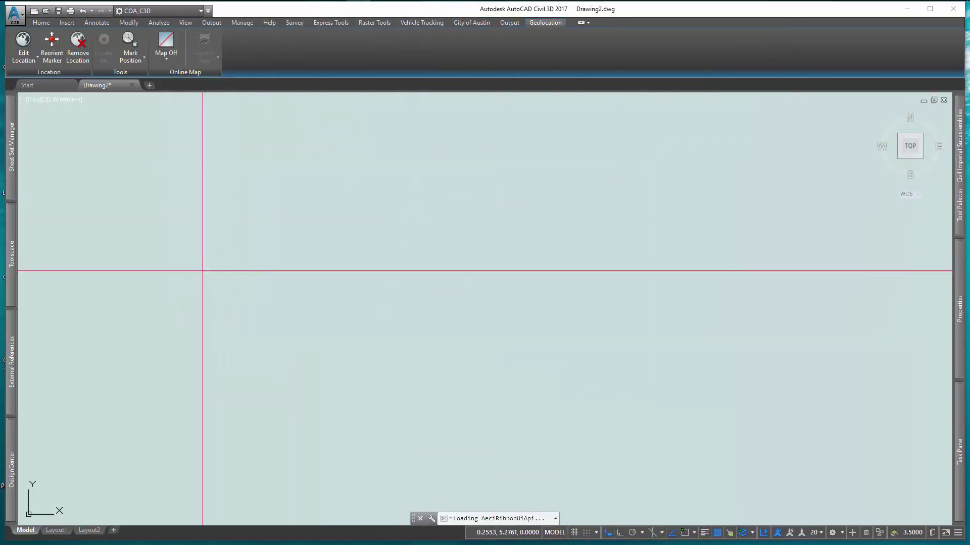
click(197, 286)
mouse_move(14, 260)
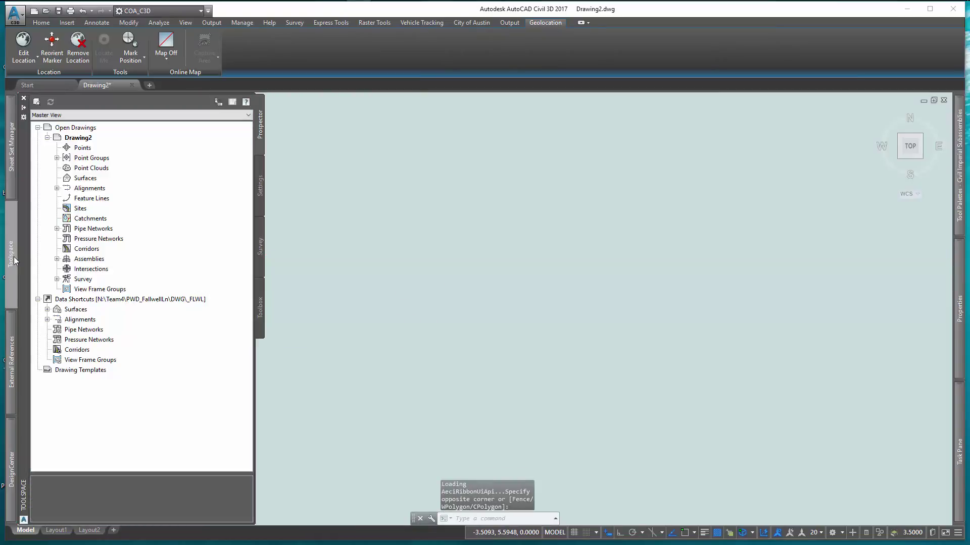
click(84, 138)
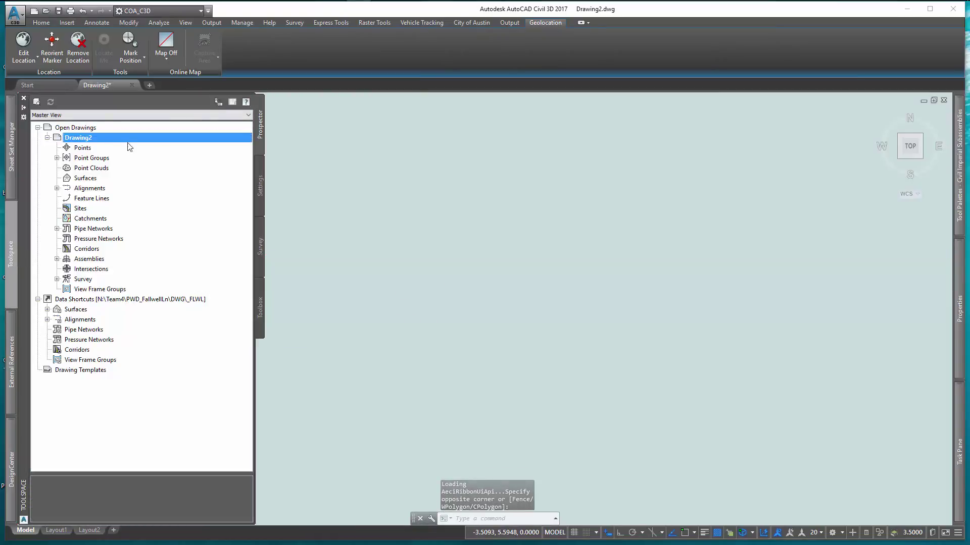
click(259, 187)
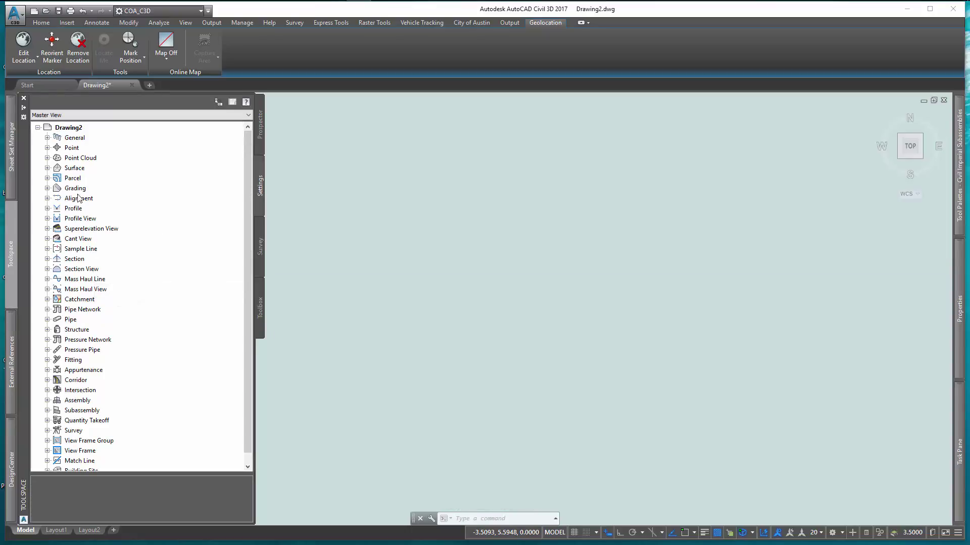
click(69, 129)
right_click(68, 130)
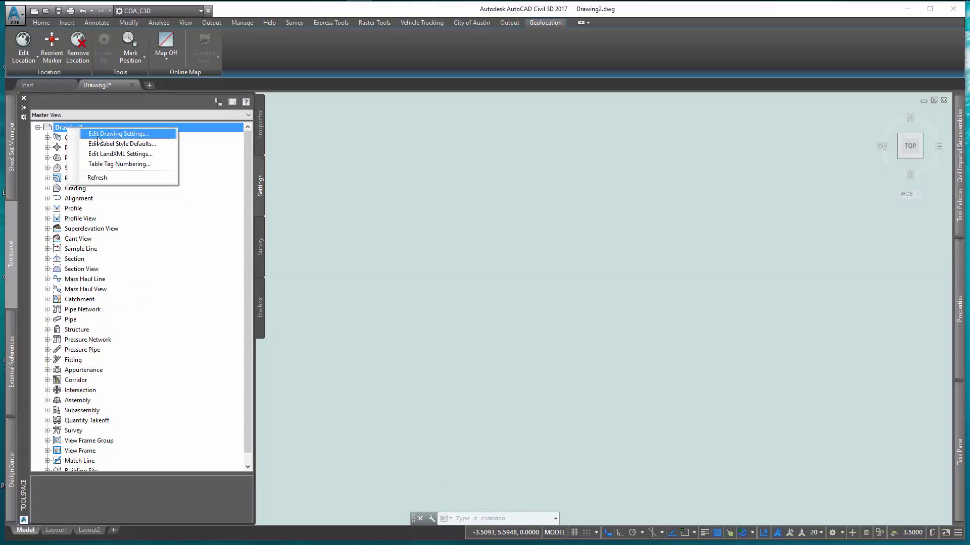
click(96, 135)
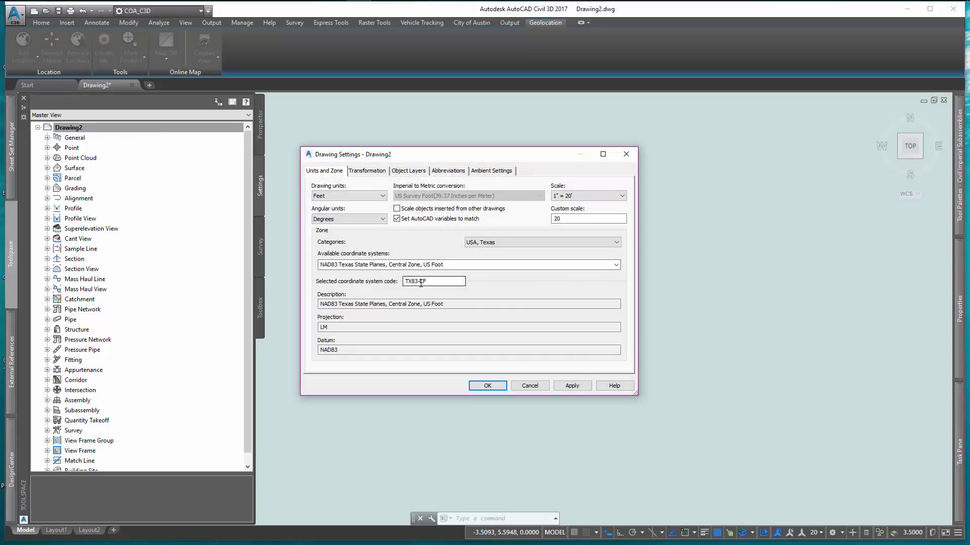
click(420, 282)
click(619, 266)
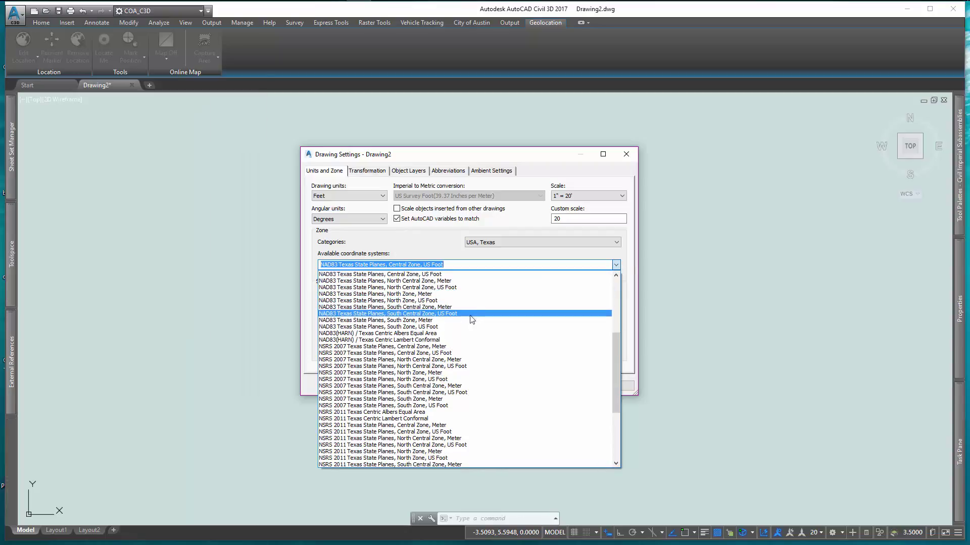
click(457, 314)
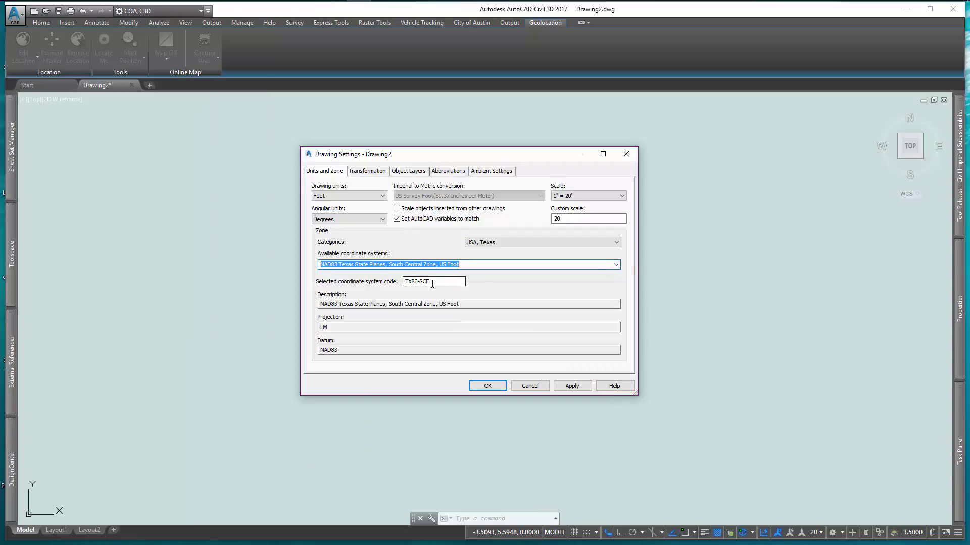
click(490, 386)
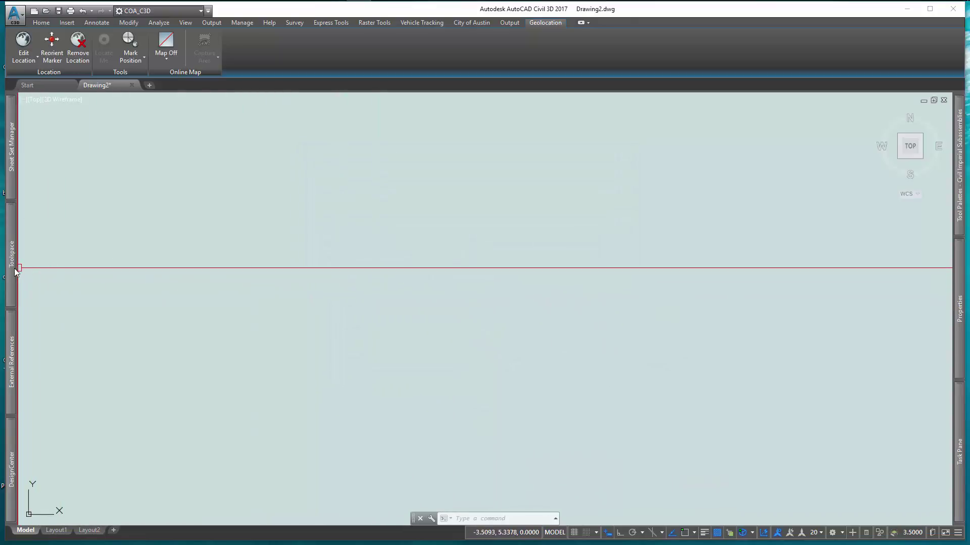
- Expand the drawing's Point settings to examine the description key sets and the dashed latitude/longitude point file formats
mouse_move(11, 263)
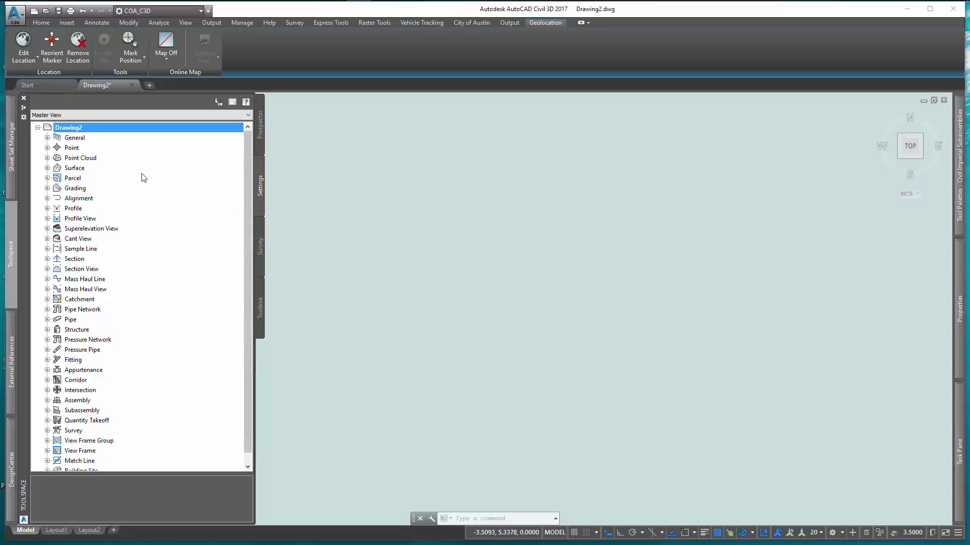
click(48, 148)
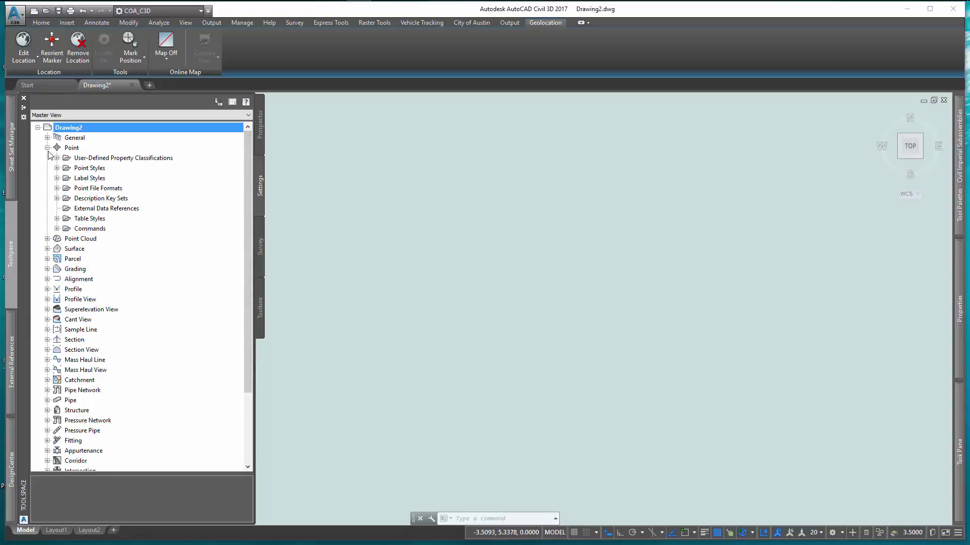
click(57, 198)
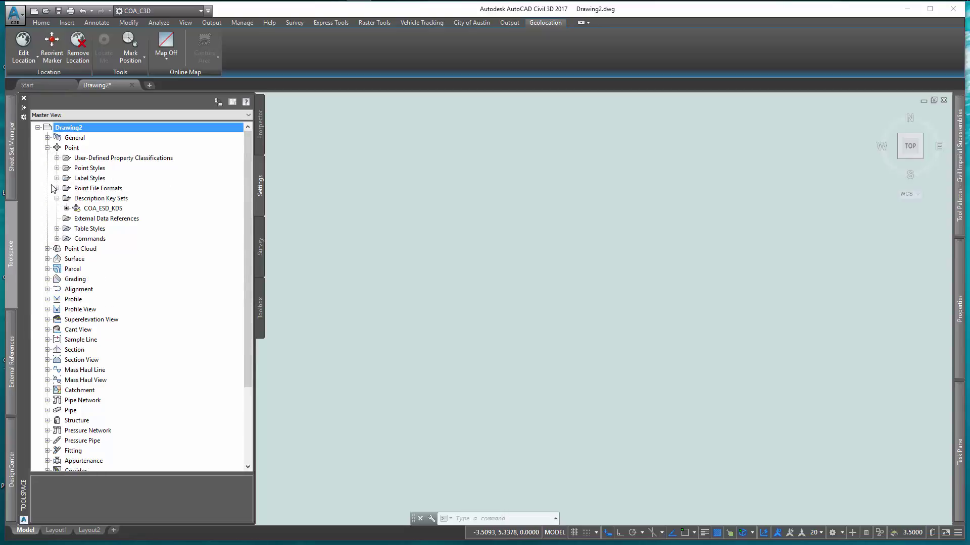
click(57, 189)
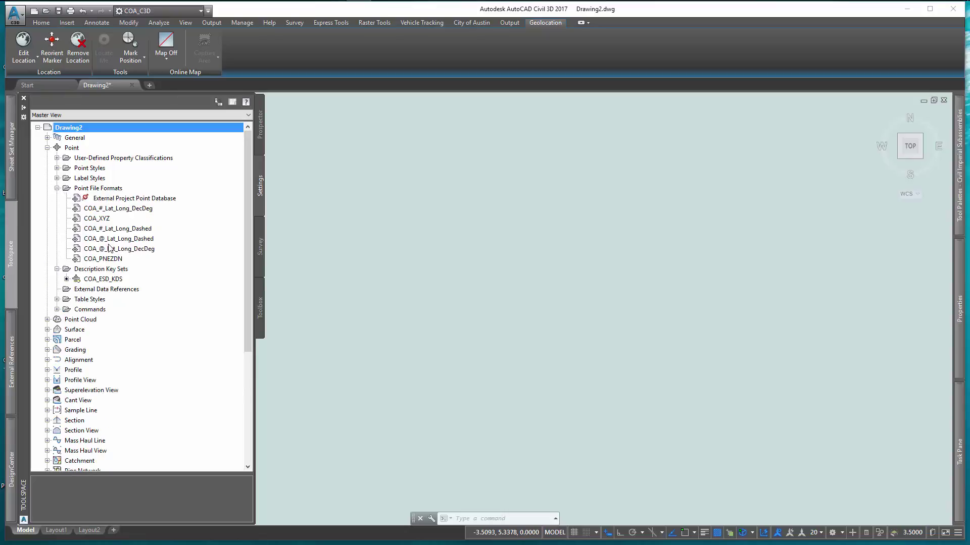
click(106, 231)
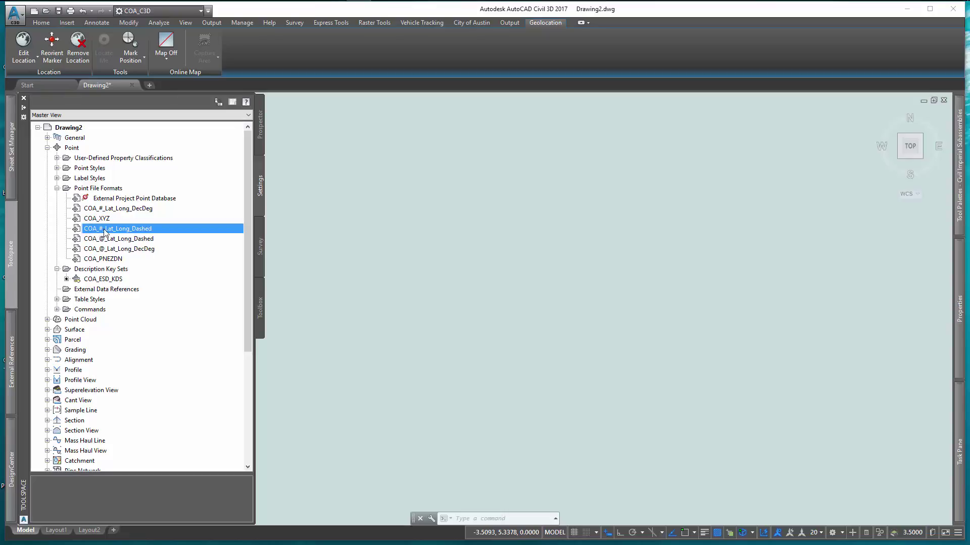
mouse_move(105, 233)
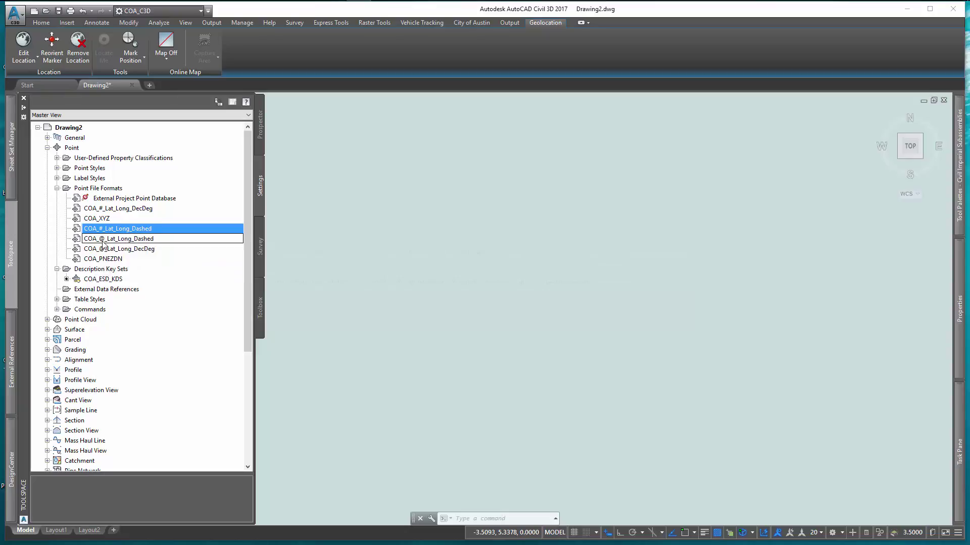
click(109, 240)
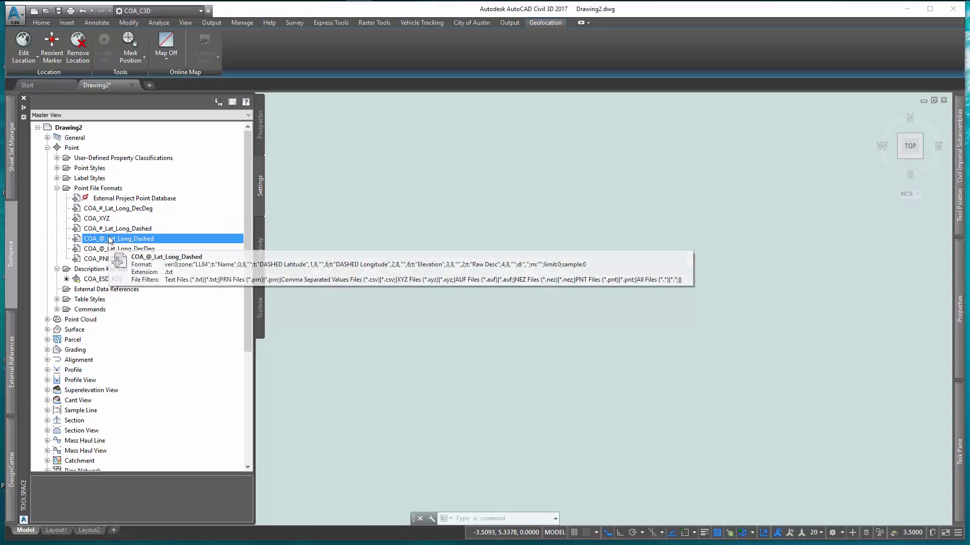
- Examine the dashed latitude and longitude column definitions of the COA_#_Lat_Long_Dashed point file format and close it without saving
double_click(108, 230)
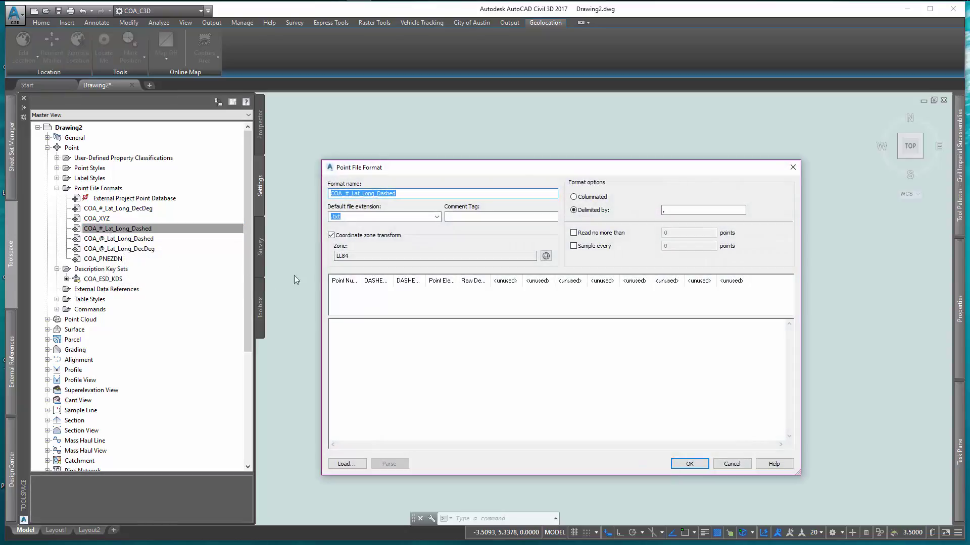
click(375, 284)
click(588, 311)
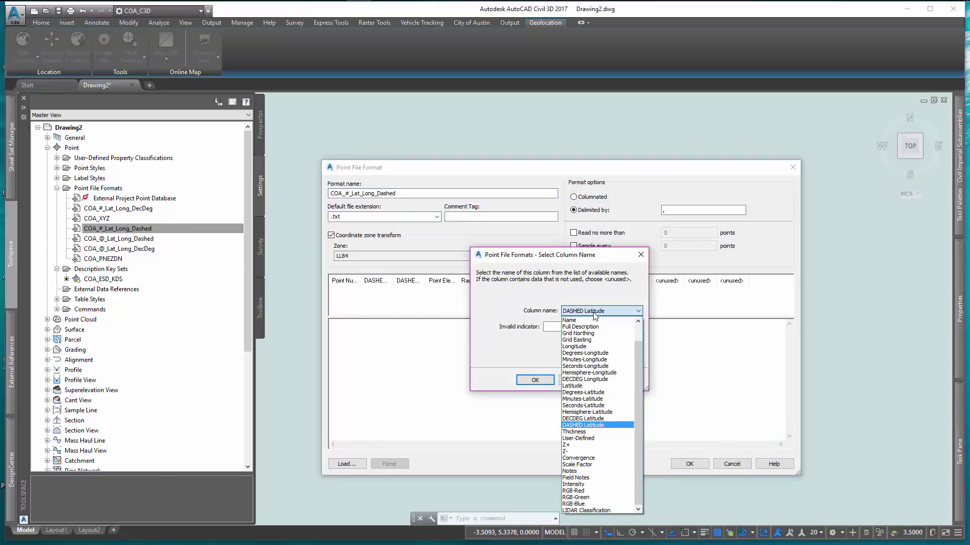
click(594, 313)
click(535, 380)
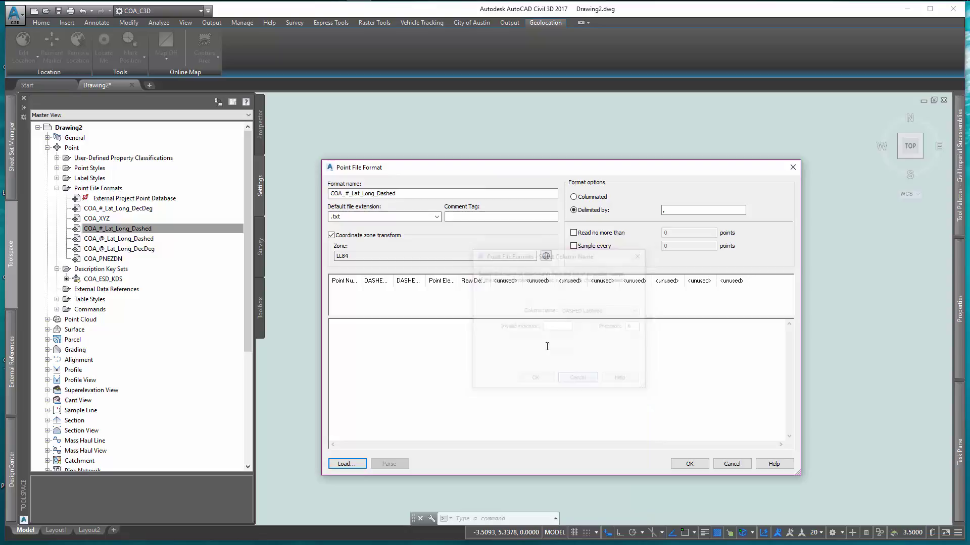
click(422, 289)
click(607, 312)
click(607, 312)
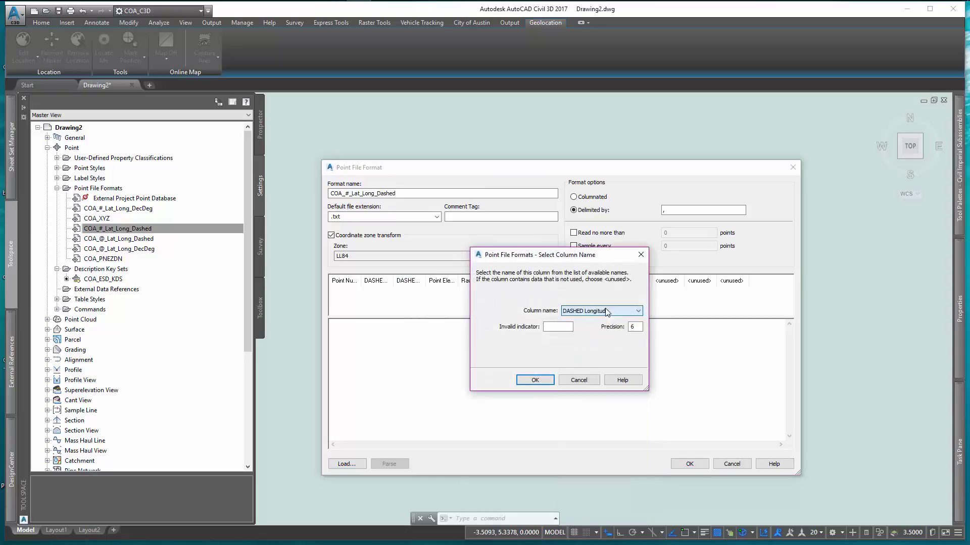
click(578, 380)
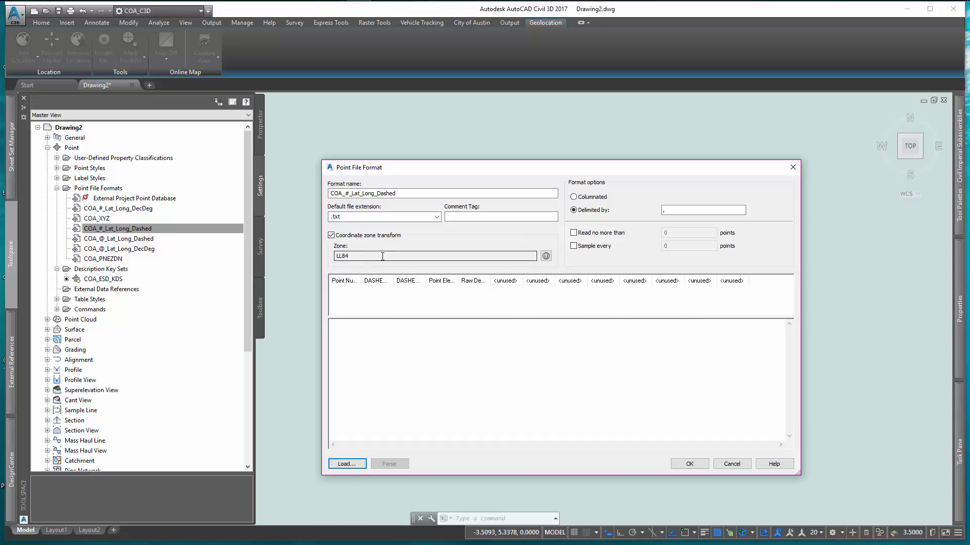
click(737, 464)
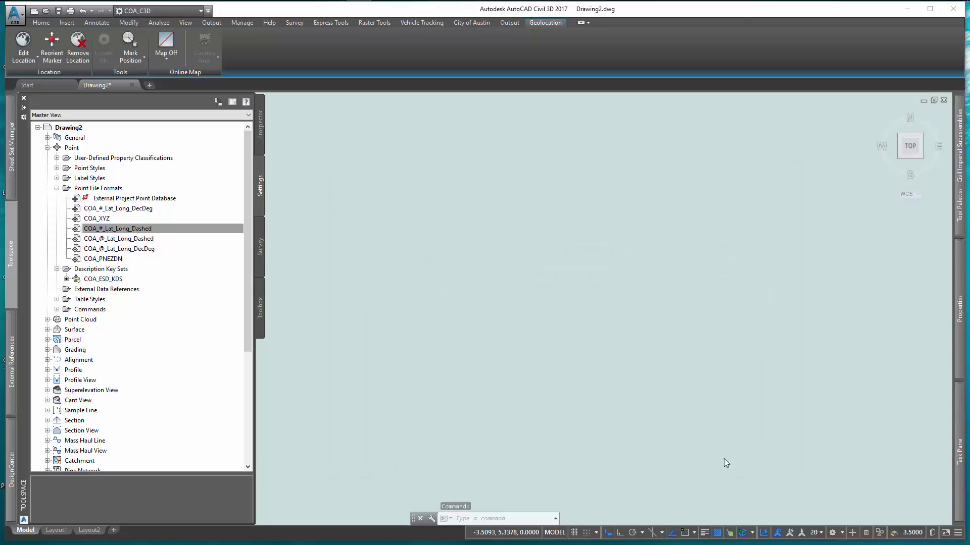
- Examine the Name column definition of the COA_@_Lat_Long_Dashed point file format and widen its latitude and longitude columns to read their headings
double_click(92, 238)
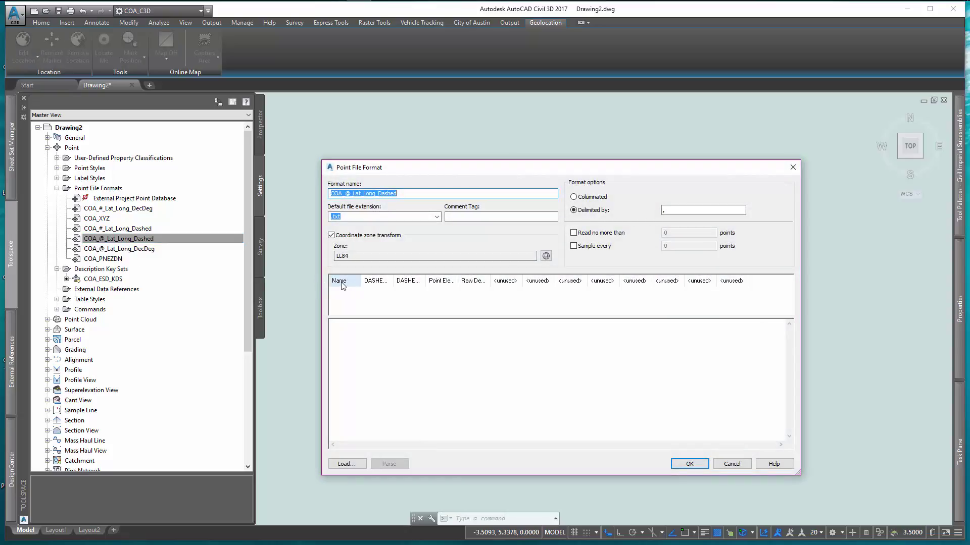
click(353, 282)
click(594, 311)
click(594, 310)
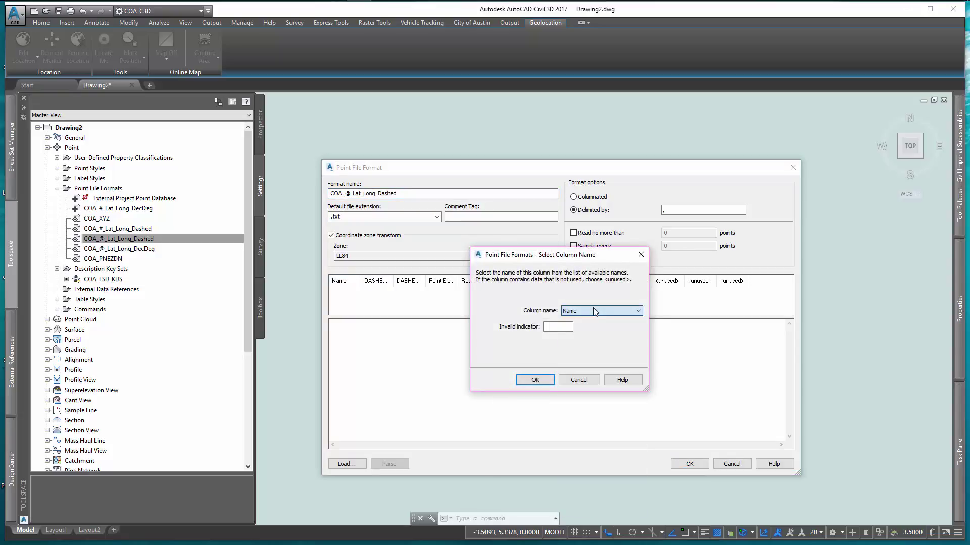
click(579, 380)
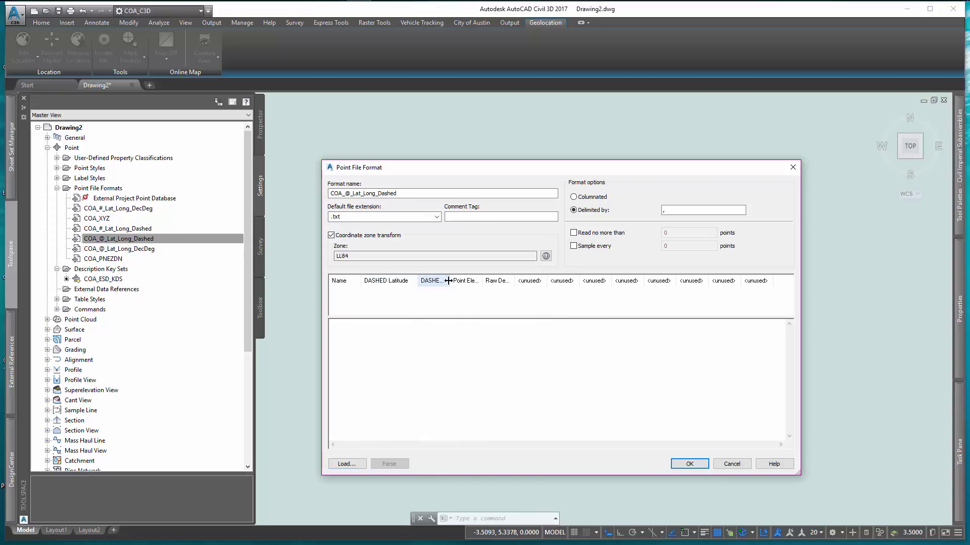
drag(448, 280, 473, 280)
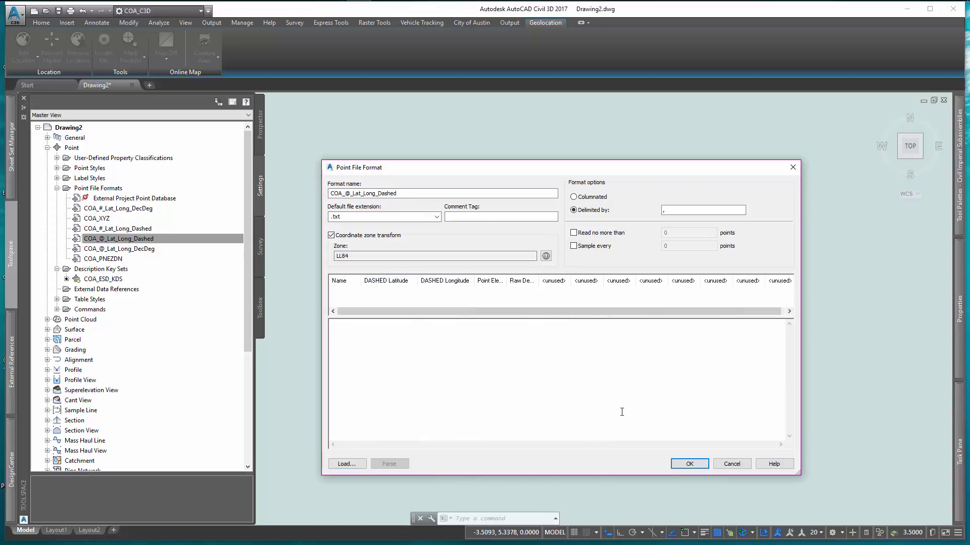
click(687, 463)
click(133, 242)
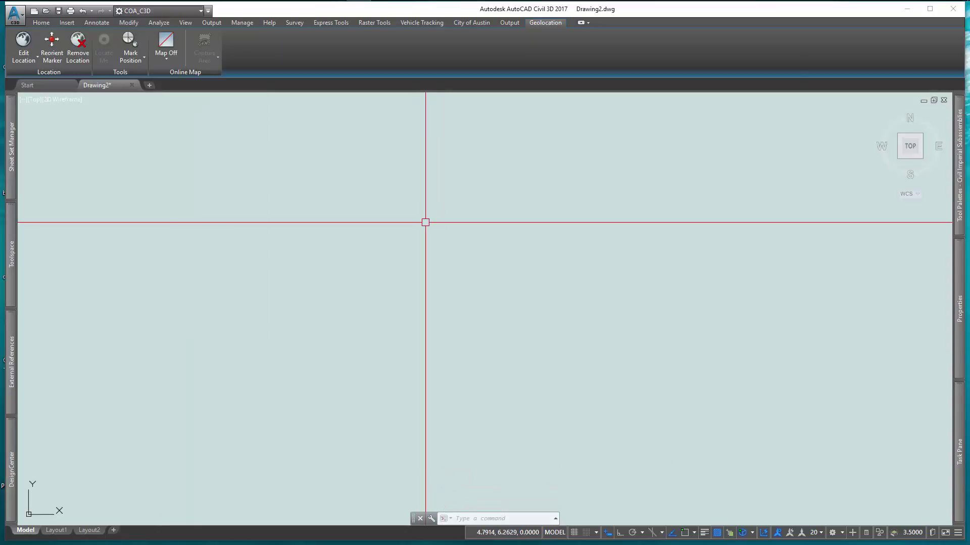
- Start a point import from the point creation tools and load Soil_Borings.csv from the LatLong folder as the source file
click(36, 22)
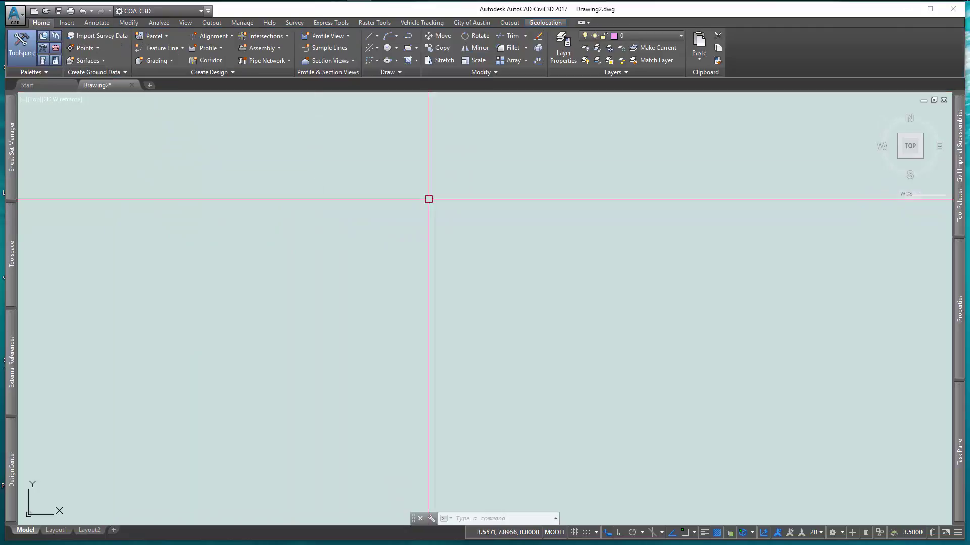
click(84, 48)
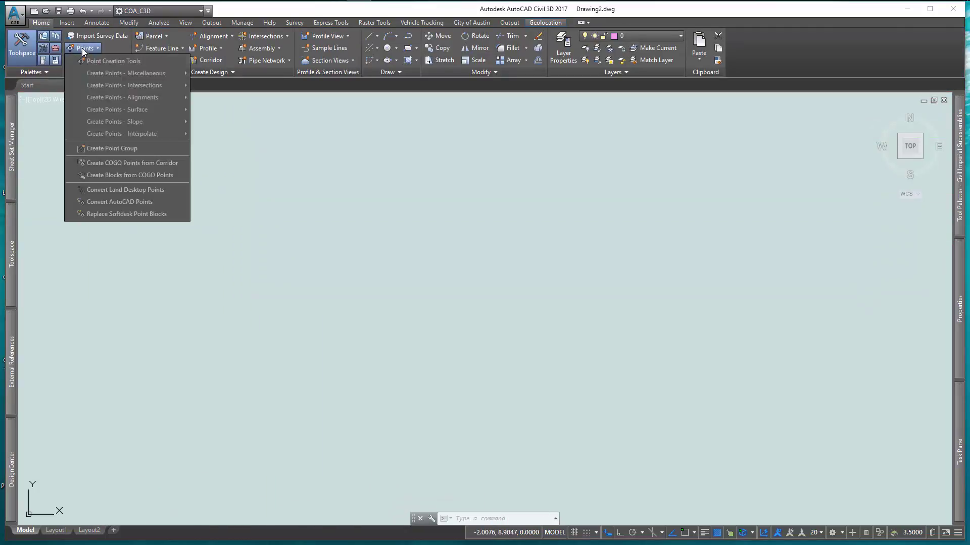
click(89, 60)
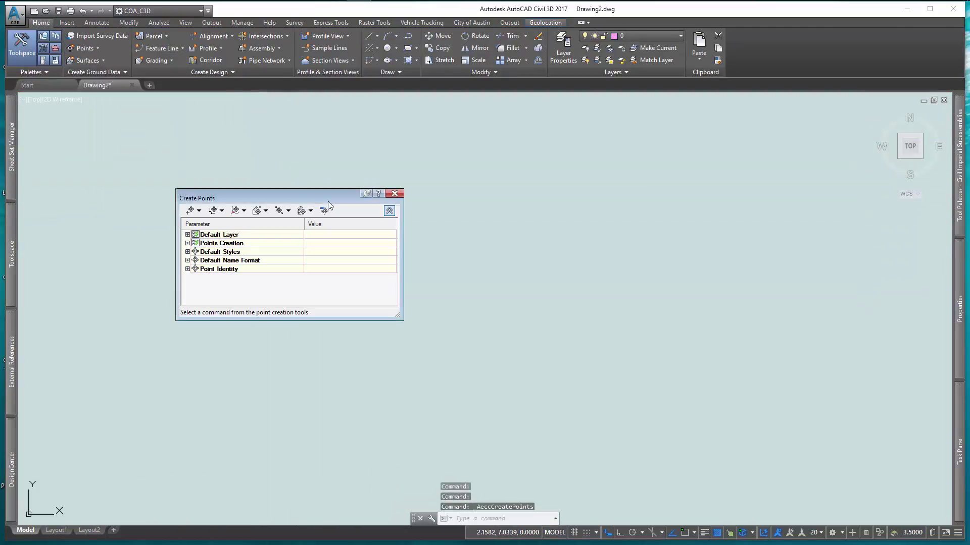
click(331, 208)
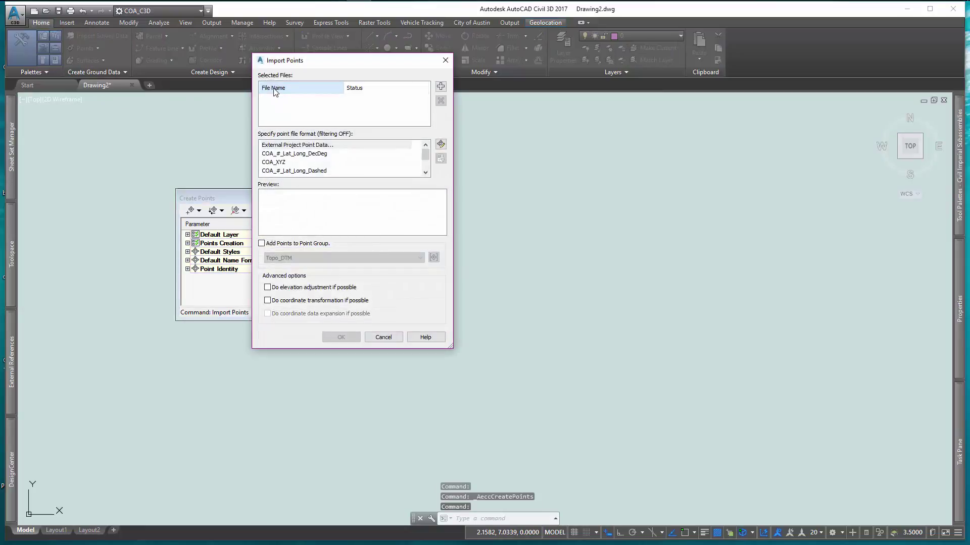
click(440, 86)
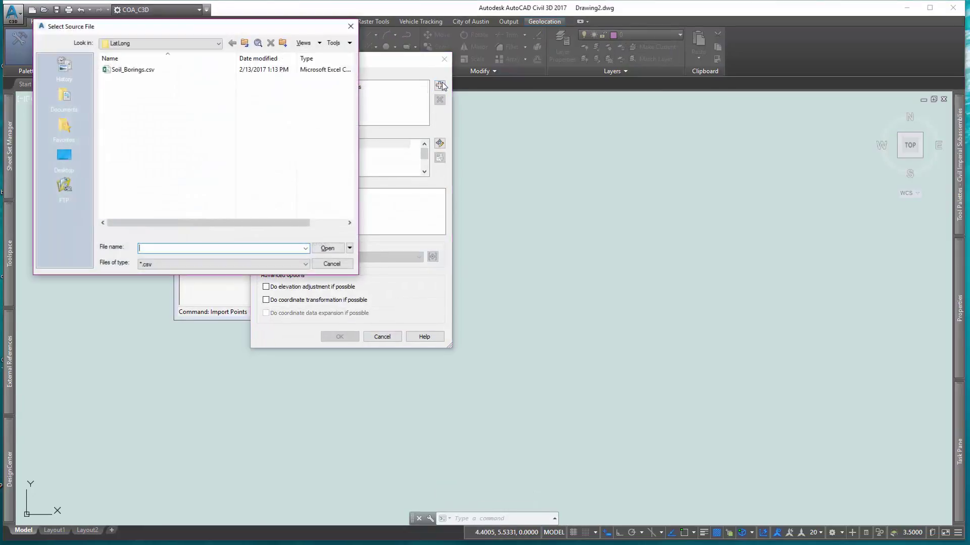
click(120, 75)
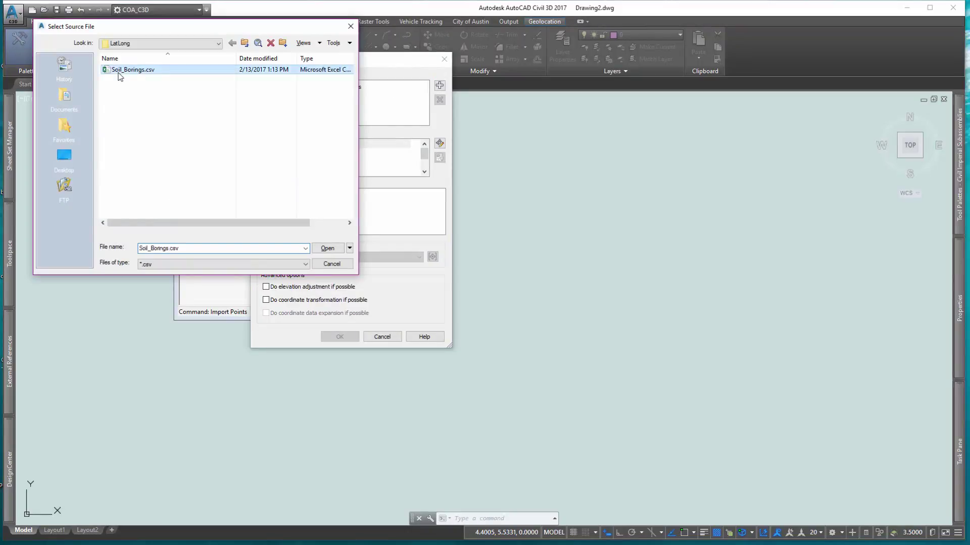
click(328, 249)
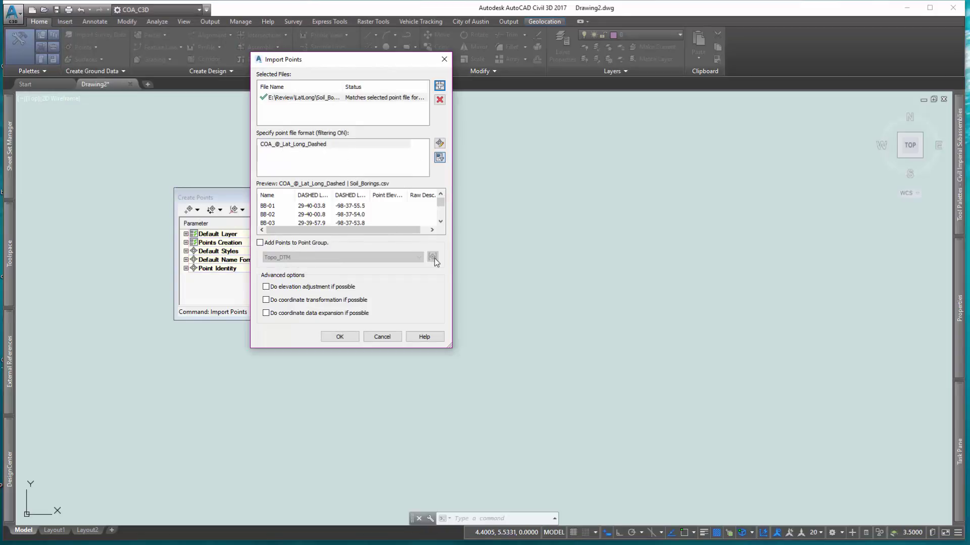
- Add the imported points to a new point group named Soil_Borings, complete the import and zoom to the drawing extents
click(293, 242)
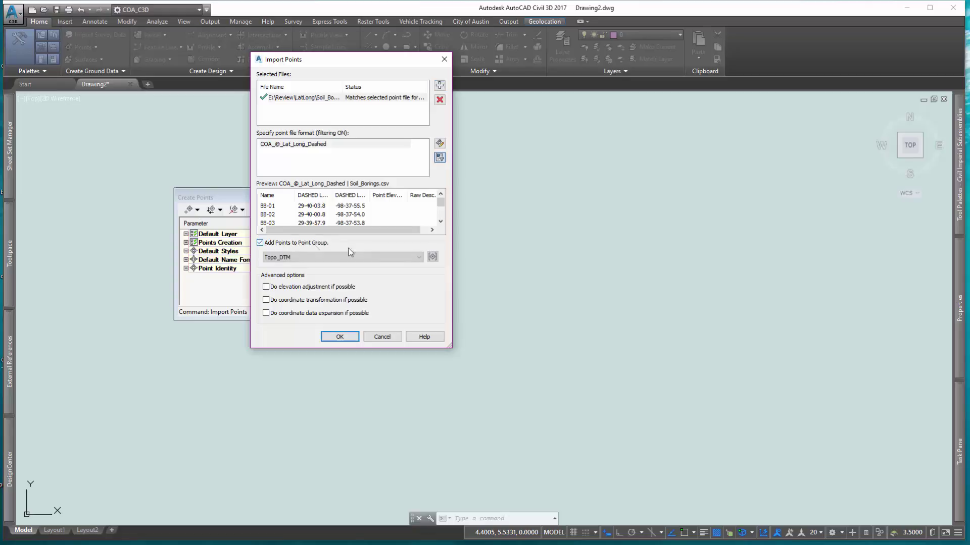
click(432, 258)
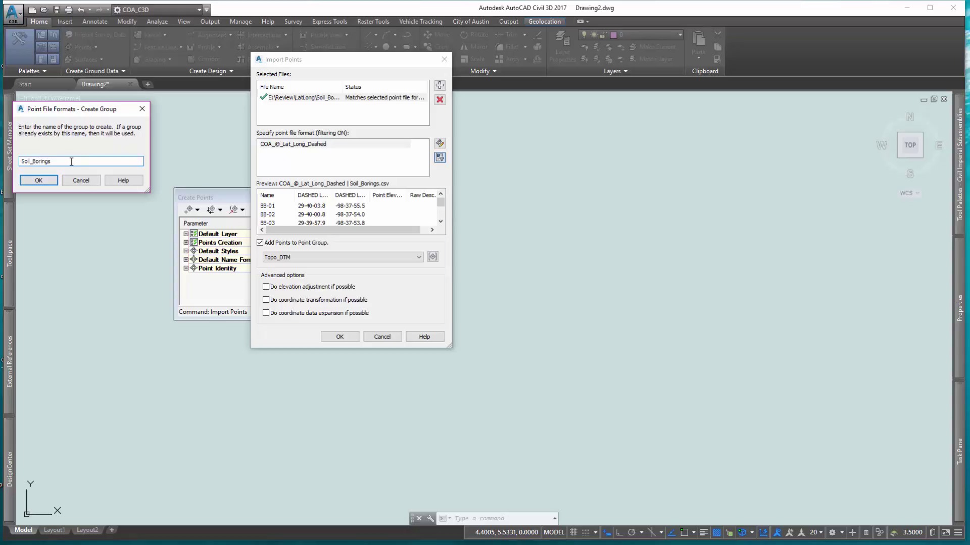
click(38, 181)
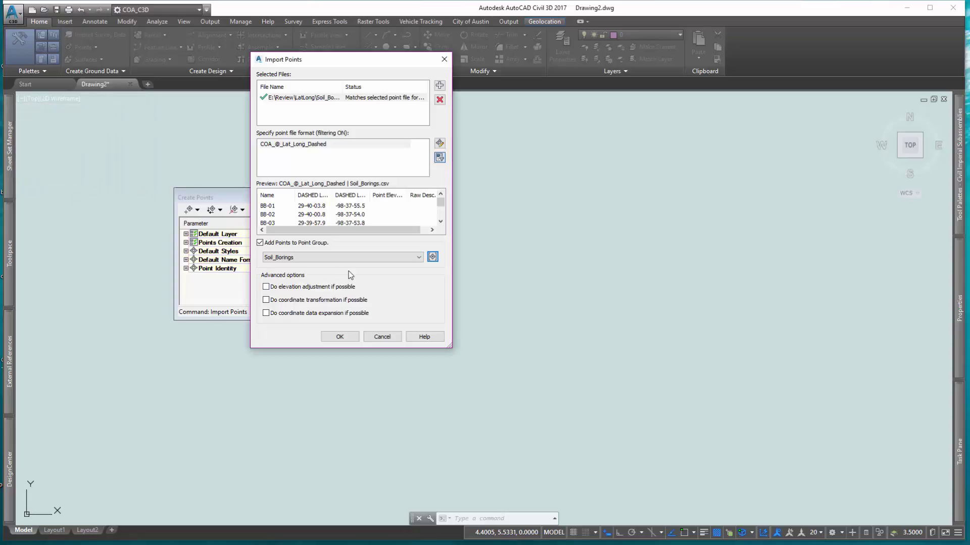
click(340, 337)
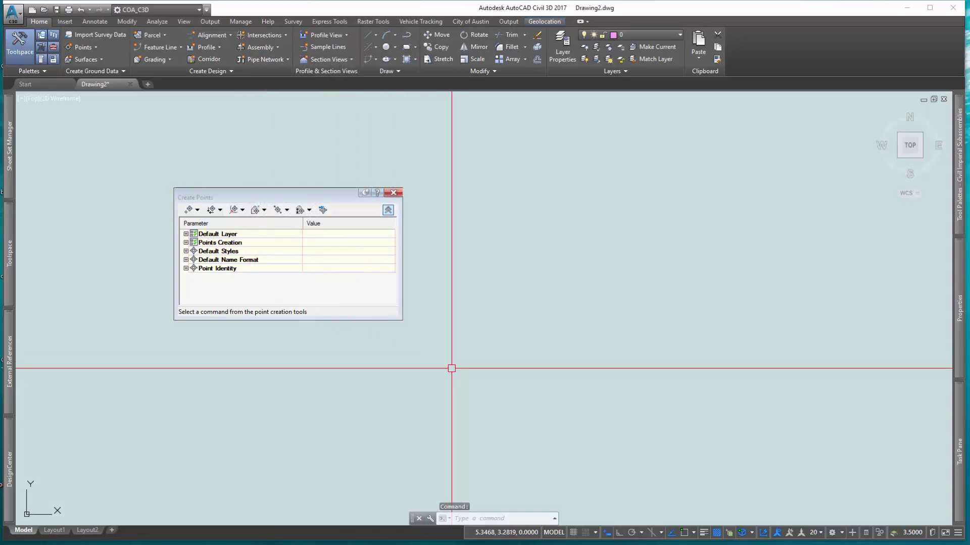
text(z)
key(Return)
text(e)
key(Return)
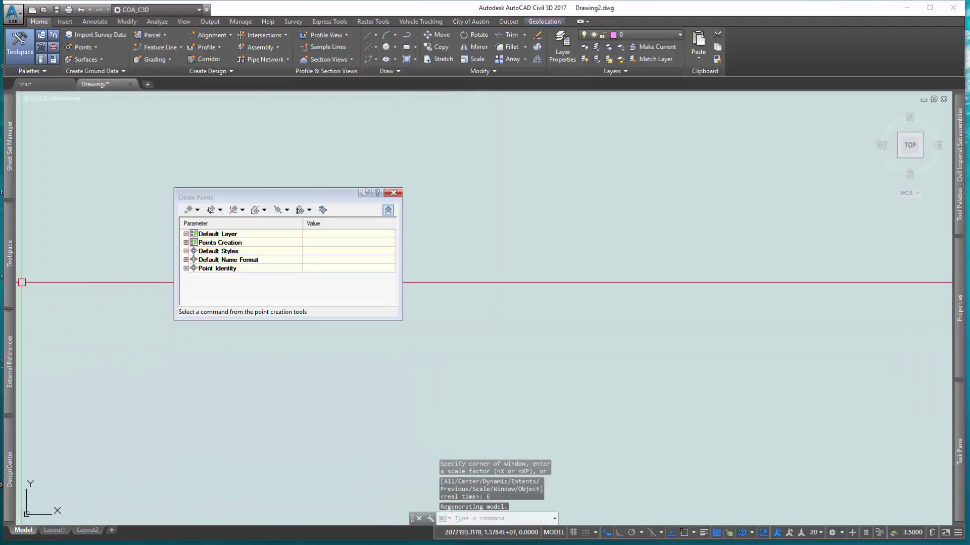
- Change the default point style of the Soil_Borings point group to the quartered-circle boring symbol
mouse_move(11, 275)
click(259, 142)
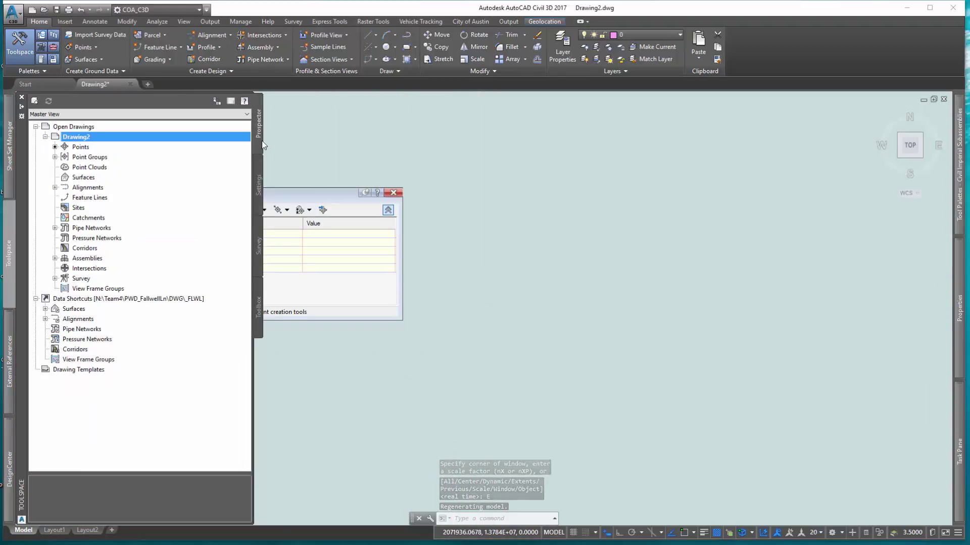
click(55, 158)
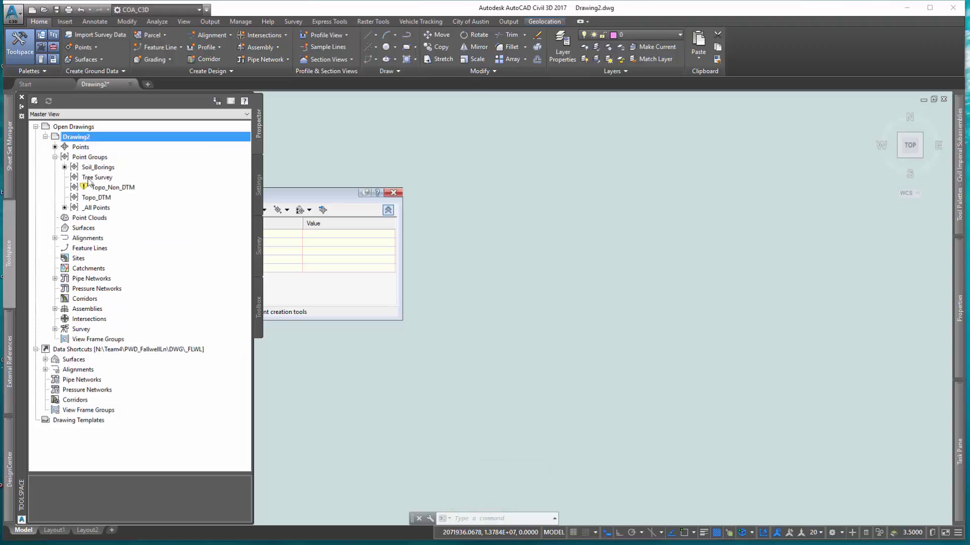
click(109, 169)
right_click(108, 168)
click(136, 174)
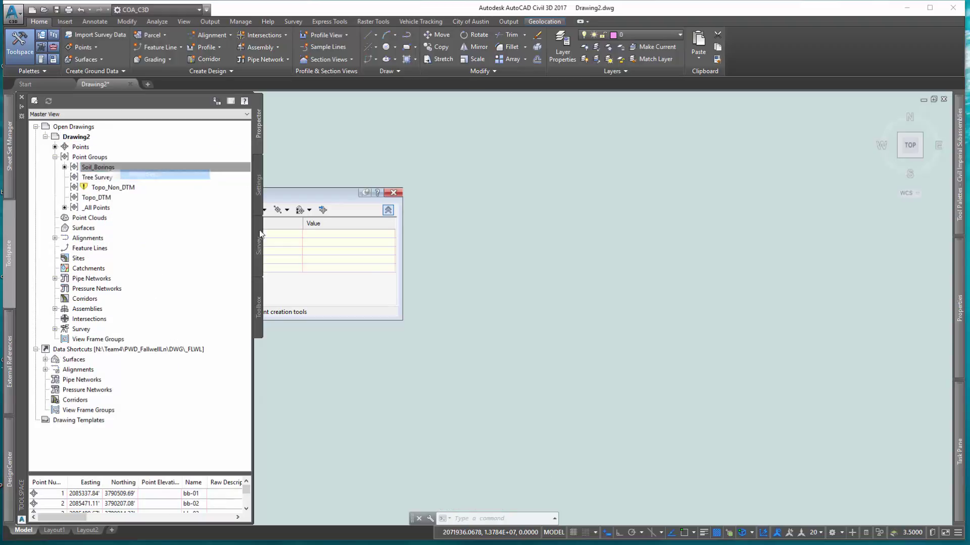
click(432, 278)
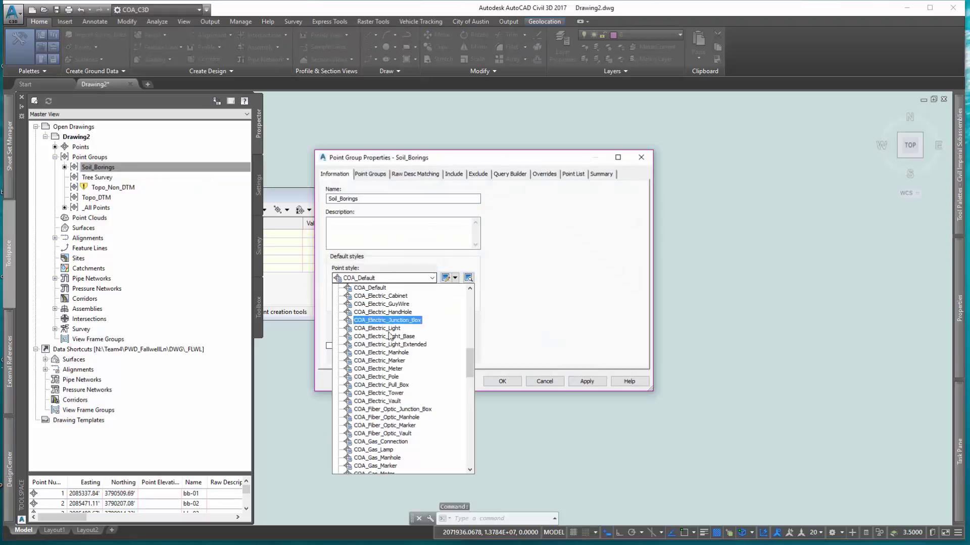
scroll(390, 354, down, 5)
click(390, 384)
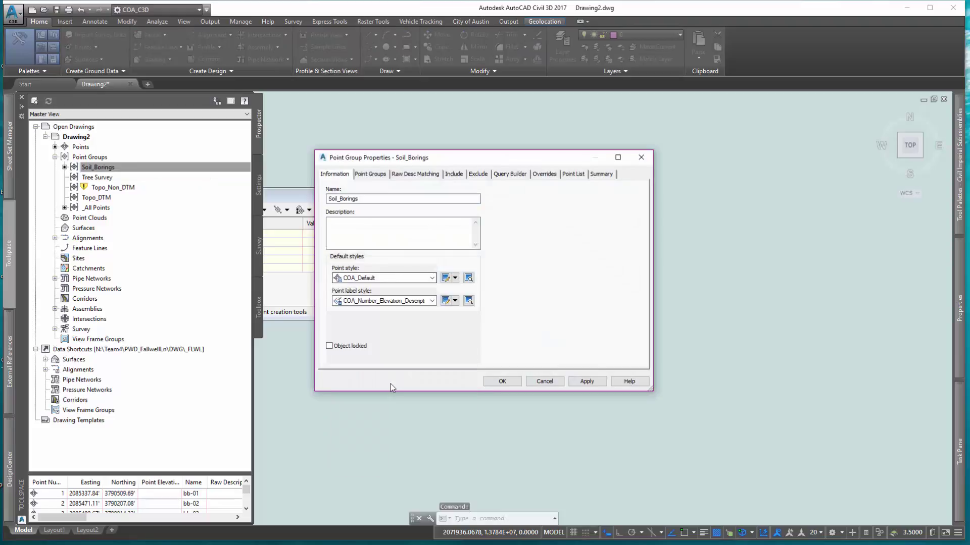
click(508, 383)
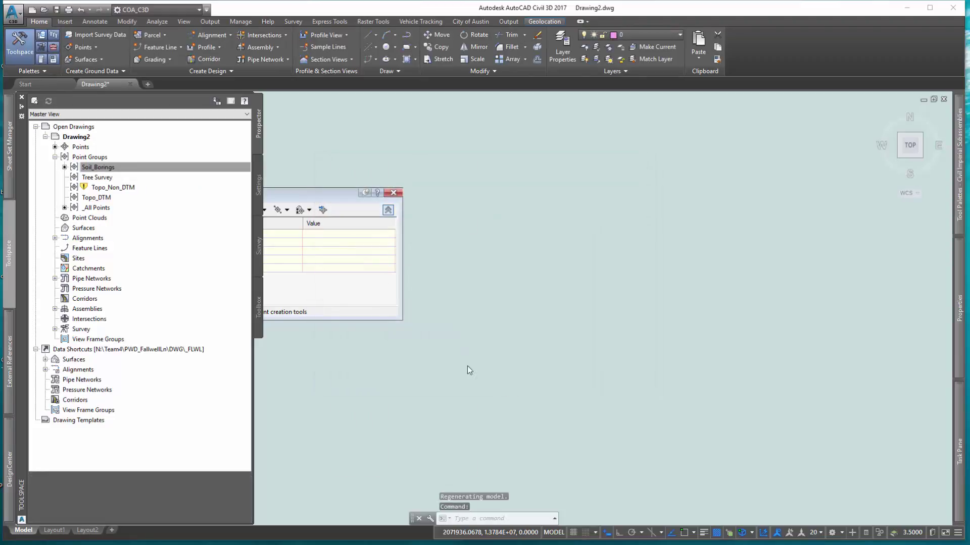
- Zoom to the Soil_Borings point group and examine one of its point markers up close
right_click(104, 171)
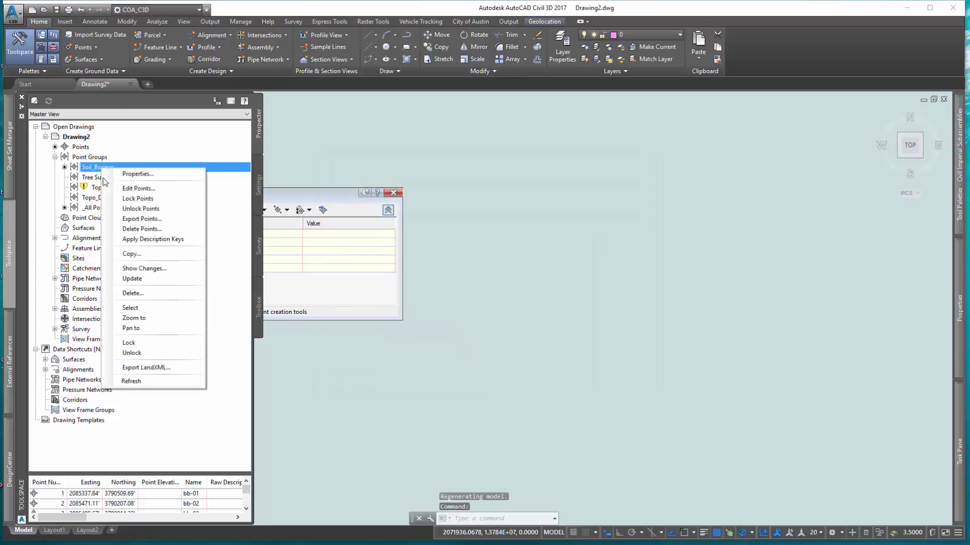
click(133, 317)
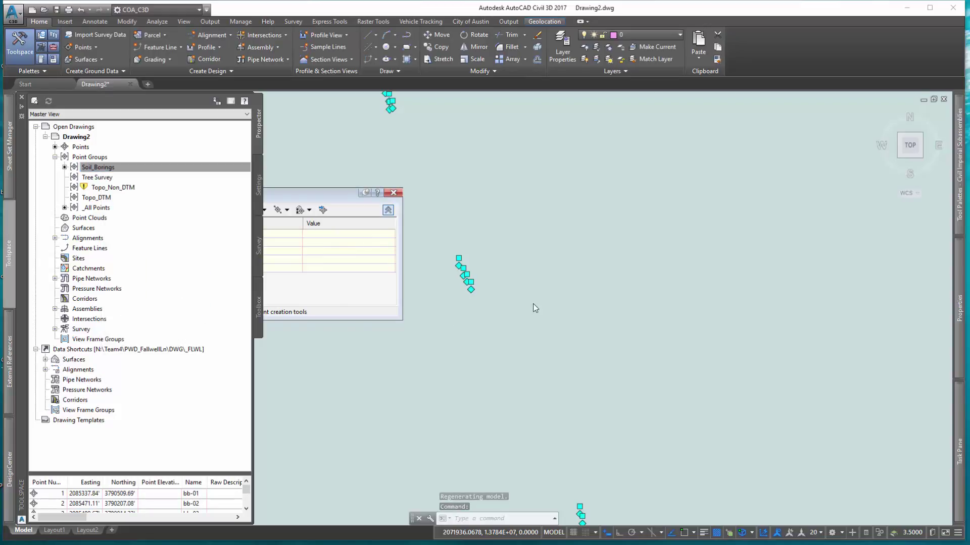
click(515, 302)
scroll(462, 284, up, 3)
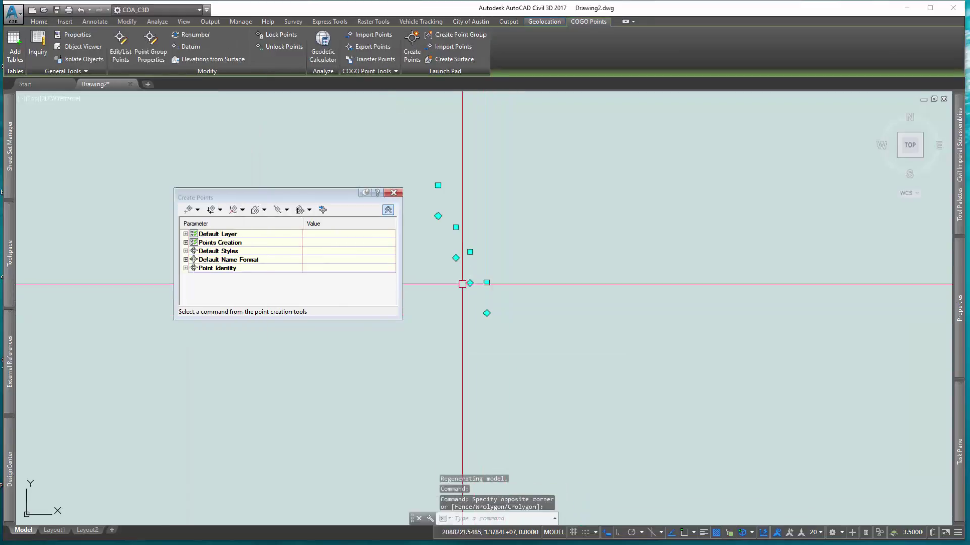
scroll(476, 304, up, 8)
scroll(645, 402, down, 2)
middle_drag(728, 427, 549, 355)
scroll(574, 346, up, 2)
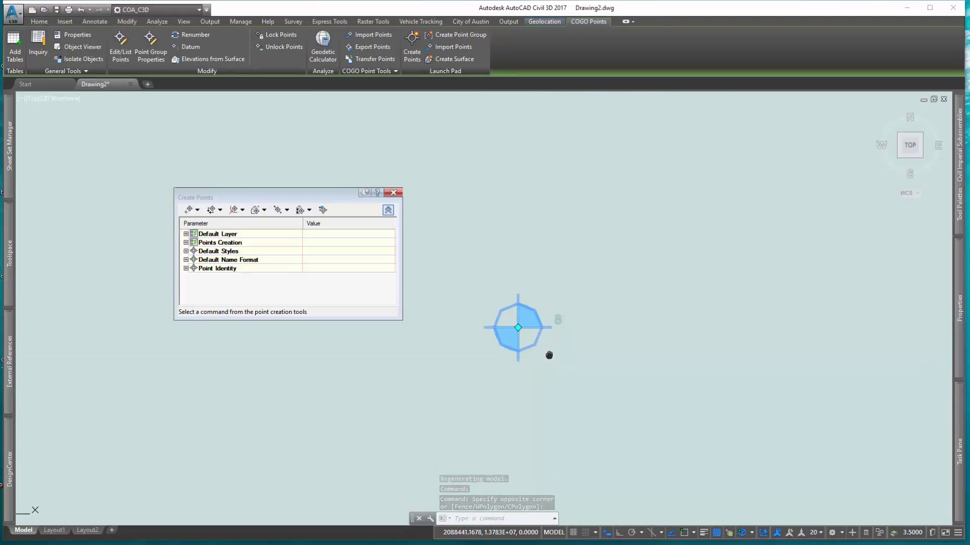
key(Escape)
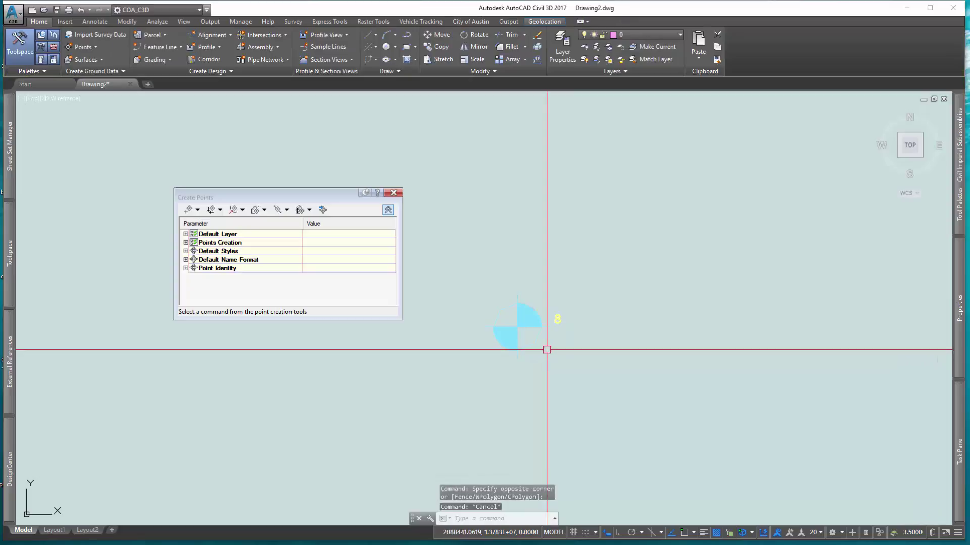
- Select all points of the Soil_Borings group in the drawing and move them to the B-BORE-SYMB layer
mouse_move(12, 282)
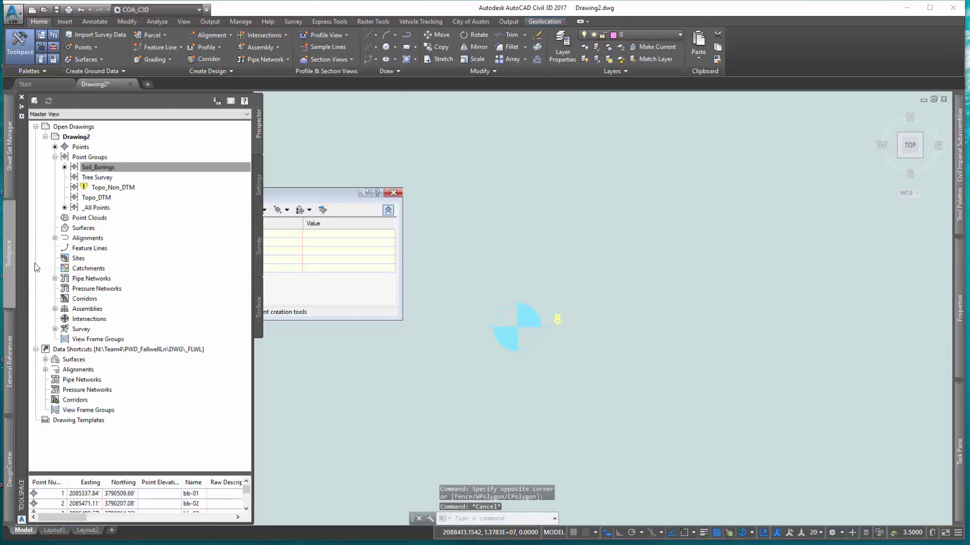
right_click(103, 168)
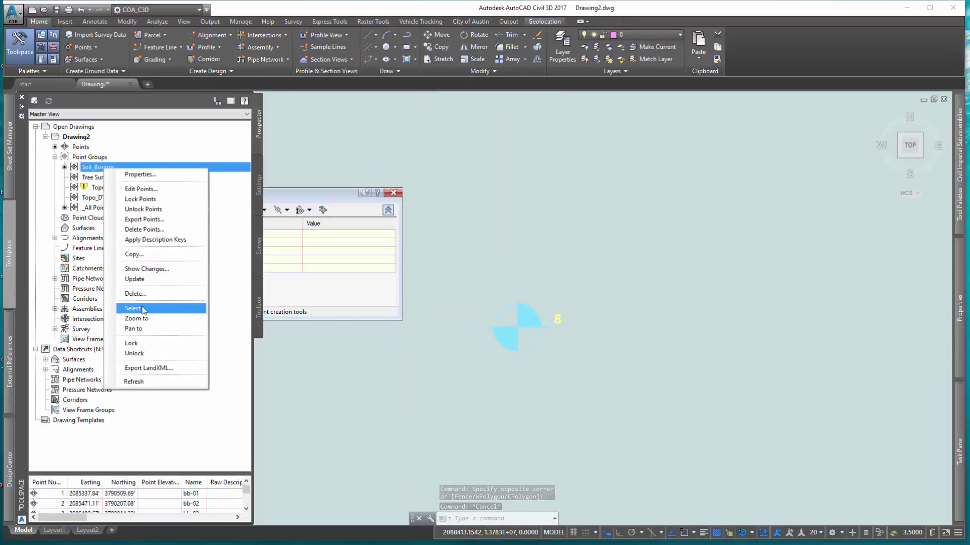
click(143, 309)
click(36, 22)
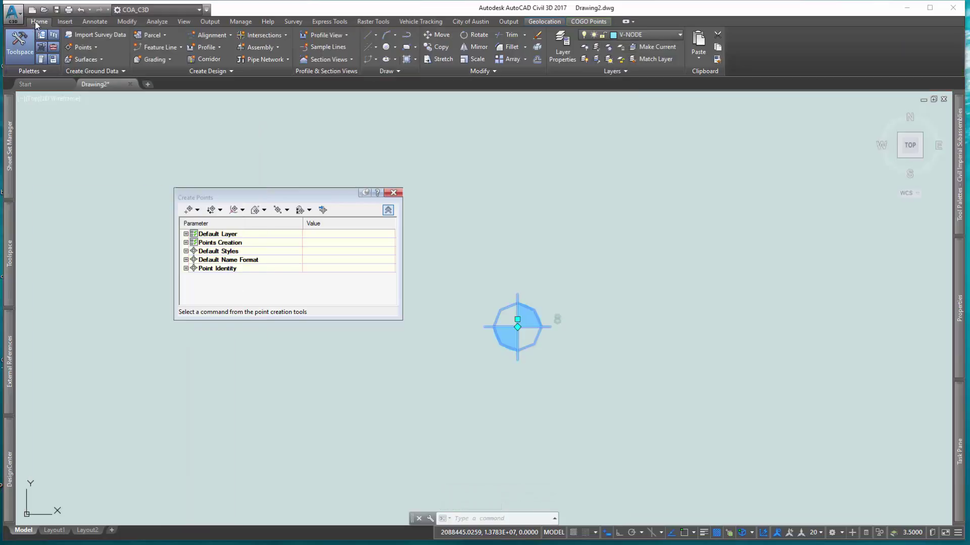
click(653, 36)
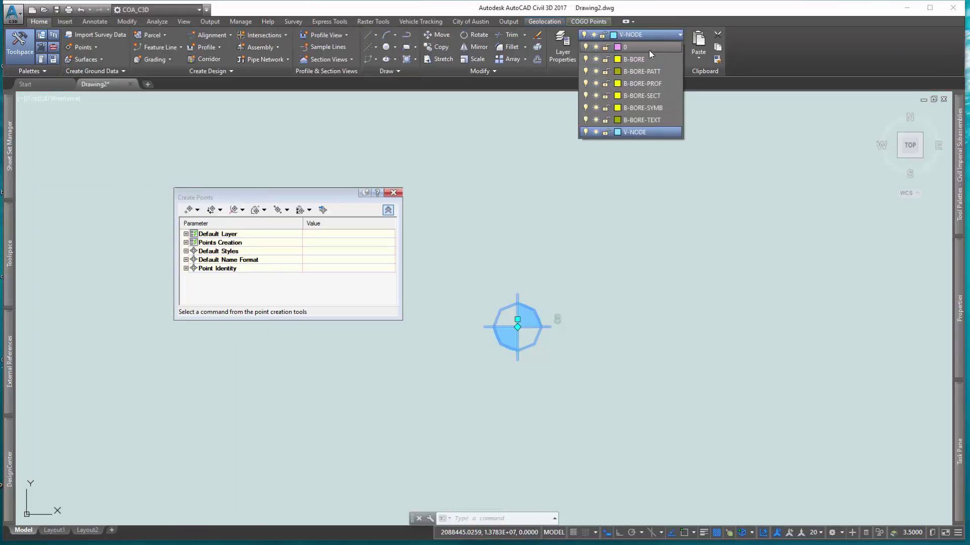
click(650, 106)
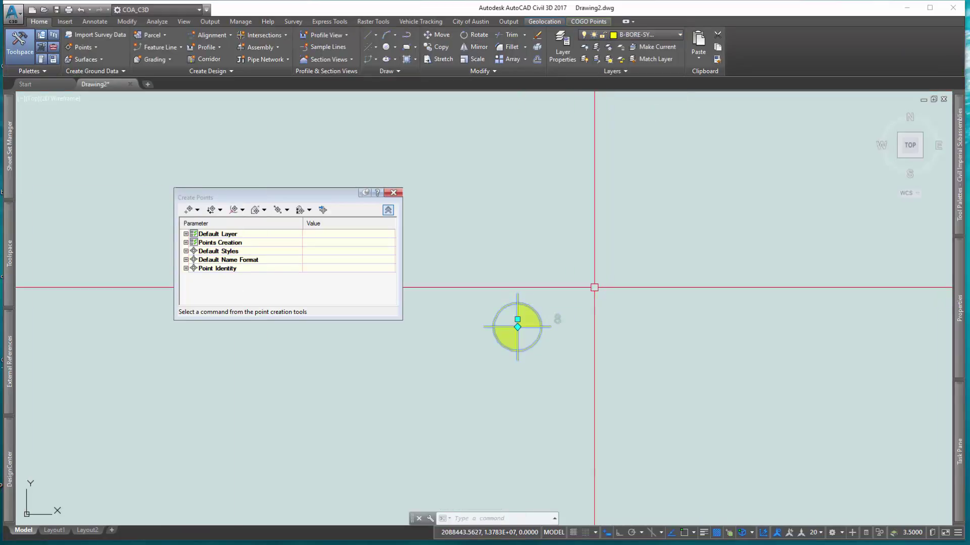
key(Escape)
key(Escape)
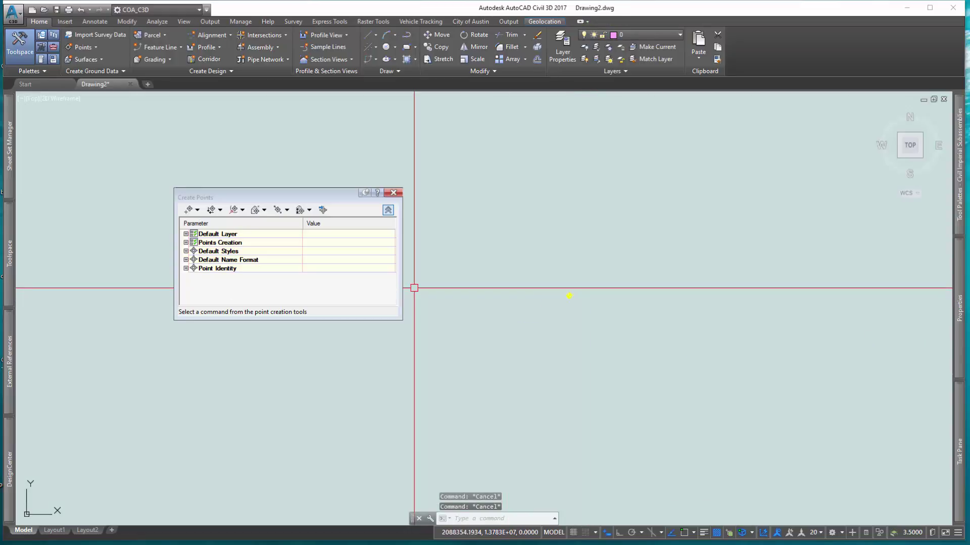
- Zoom to point 10 (bb-10) of the Soil_Borings group and examine its properties
mouse_move(6, 274)
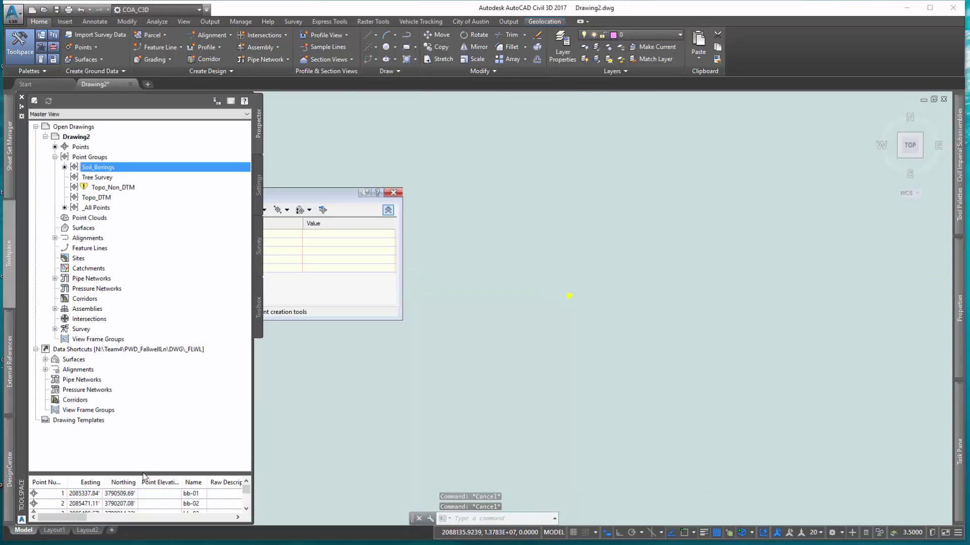
drag(248, 496, 247, 513)
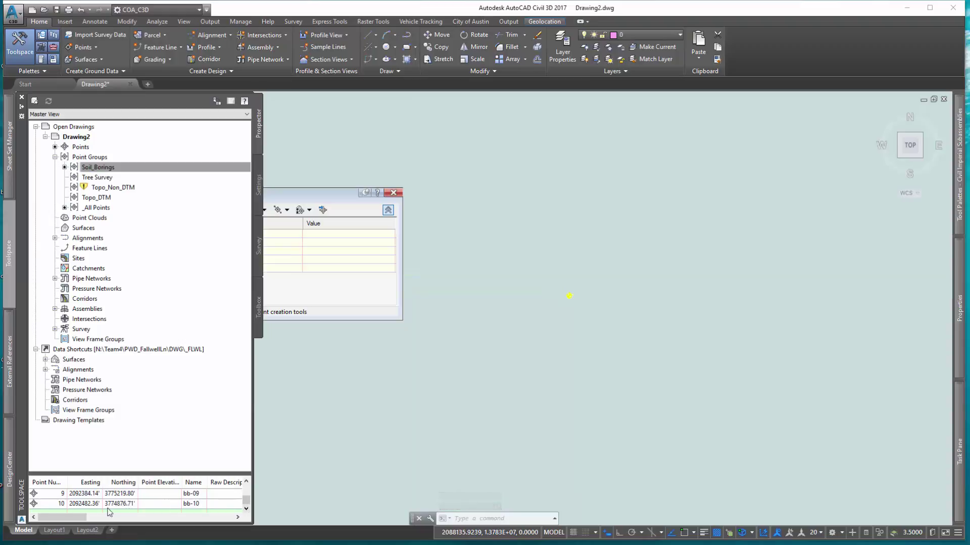
click(59, 504)
right_click(59, 504)
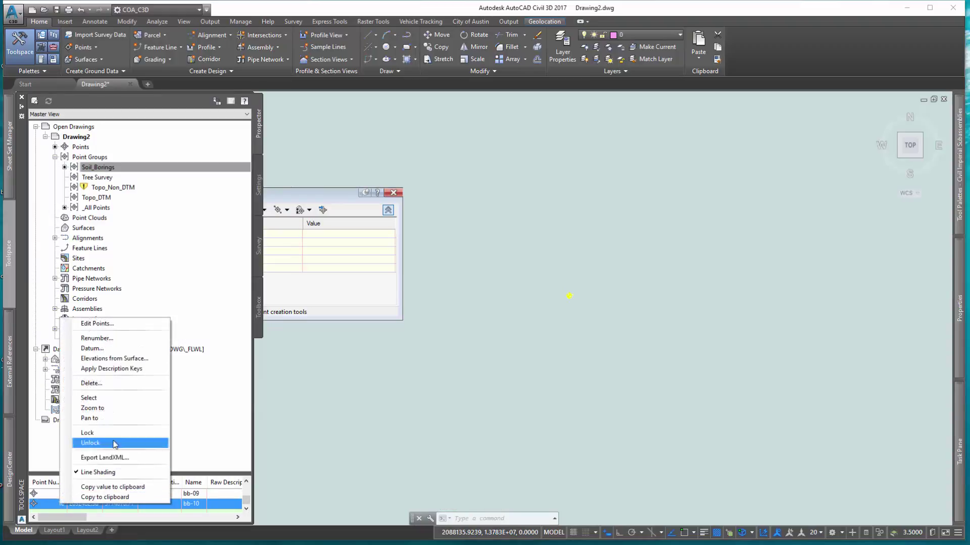
click(114, 410)
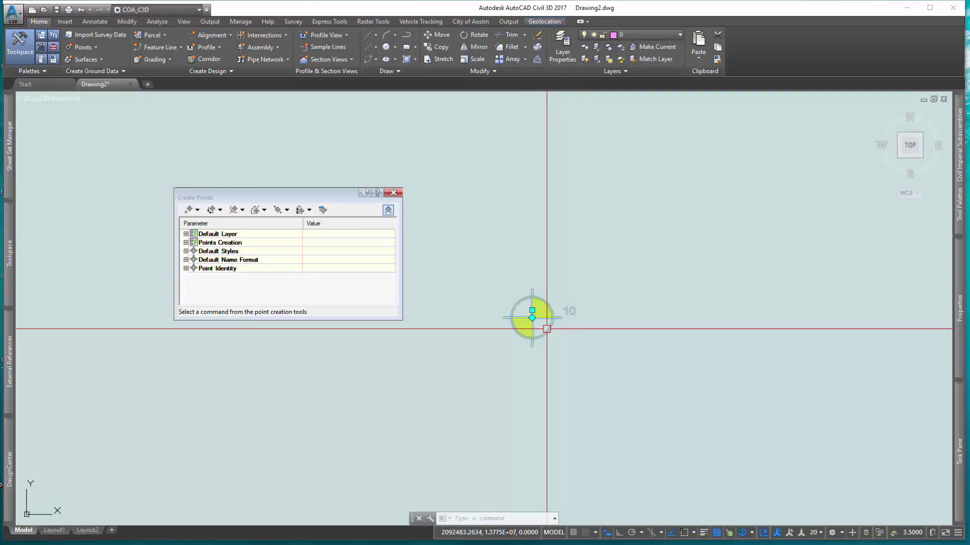
click(531, 319)
right_click(548, 331)
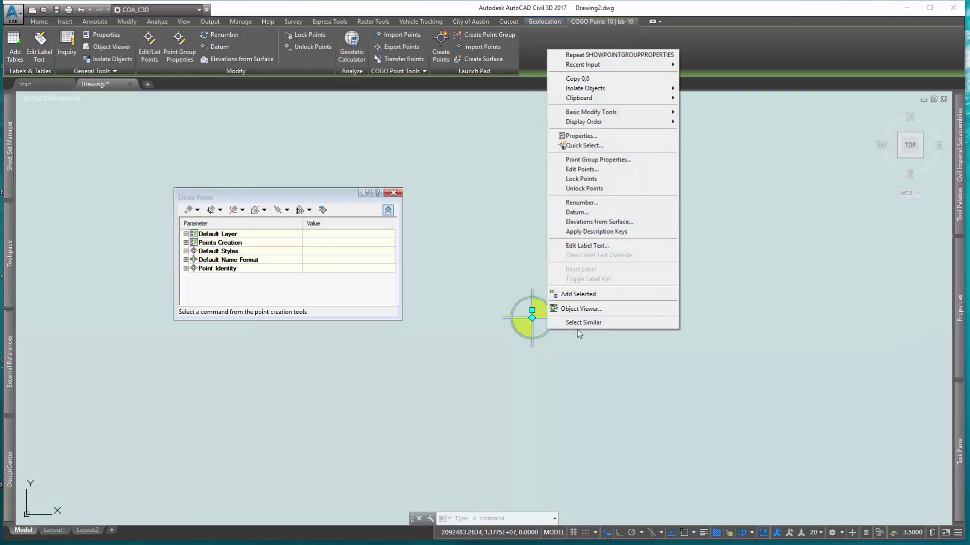
click(580, 136)
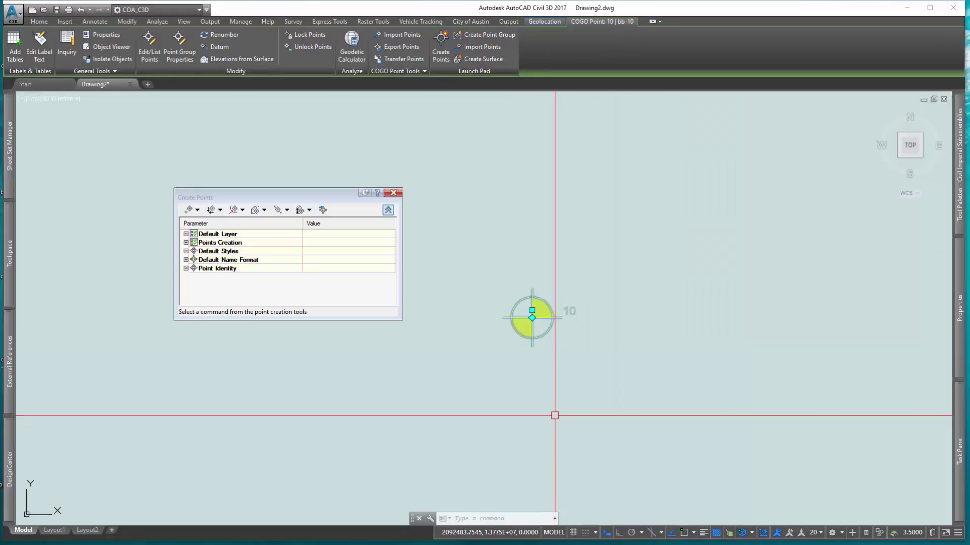
key(Escape)
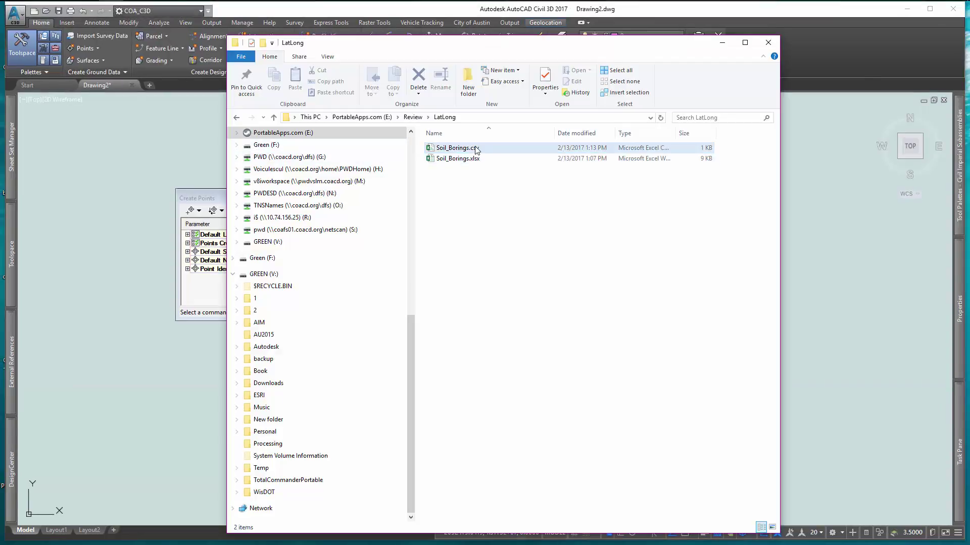
- Switch to the LatLong folder and open the Soil_Borings.xlsx workbook in Excel
click(473, 148)
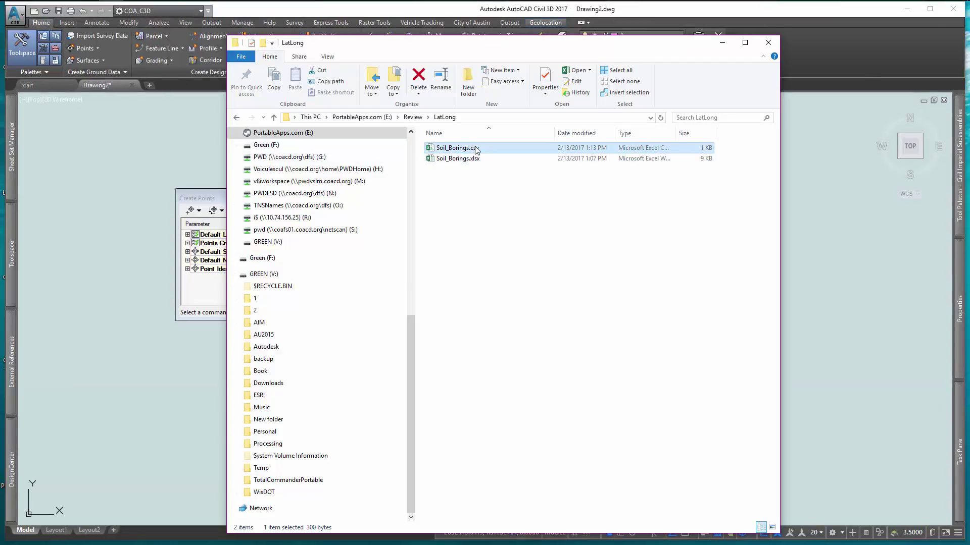
right_click(474, 148)
click(459, 159)
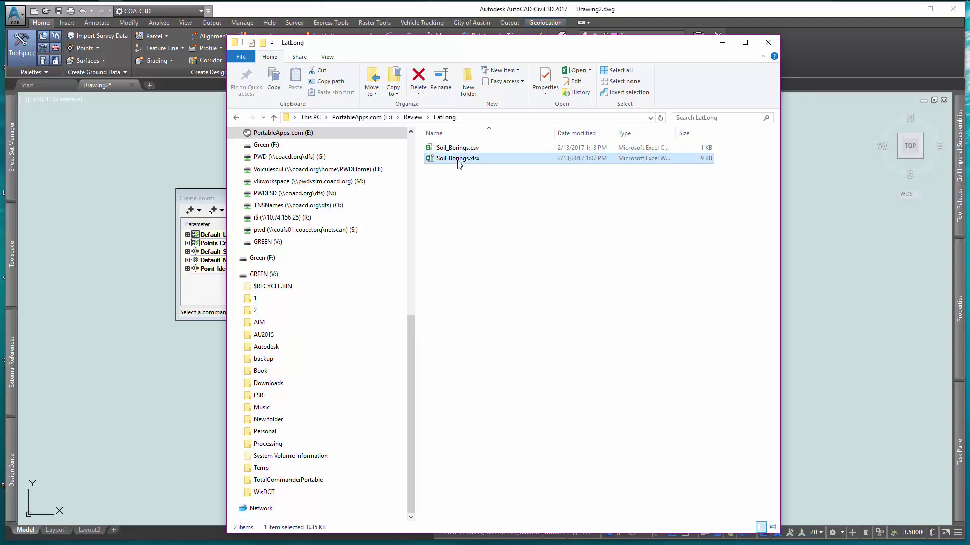
right_click(459, 162)
click(461, 167)
mouse_move(655, 4)
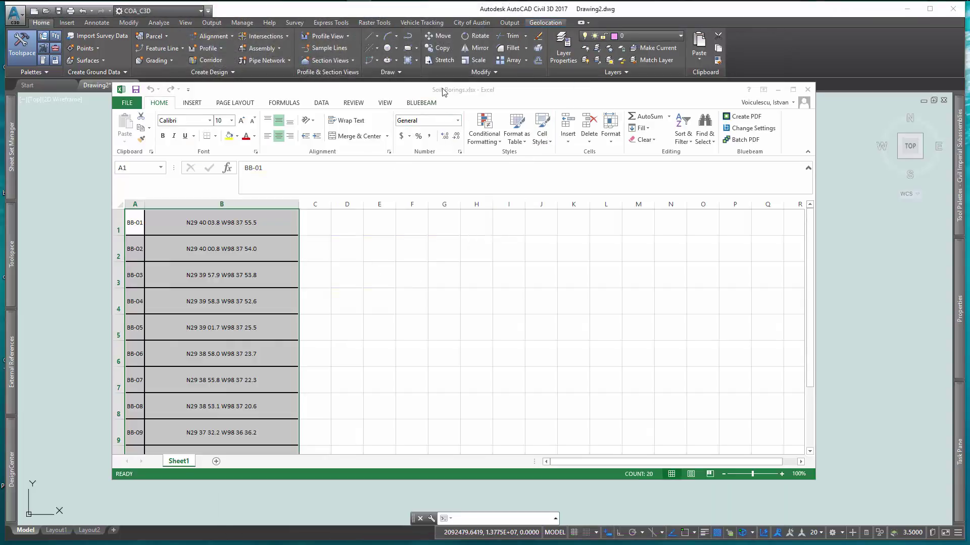
- Arrange the workbook's BB-10 row beside the drawing and move the Create Points toolbar clear of the point 10 marker
drag(443, 92, 888, 70)
scroll(698, 389, down, 2)
scroll(697, 388, down, 1)
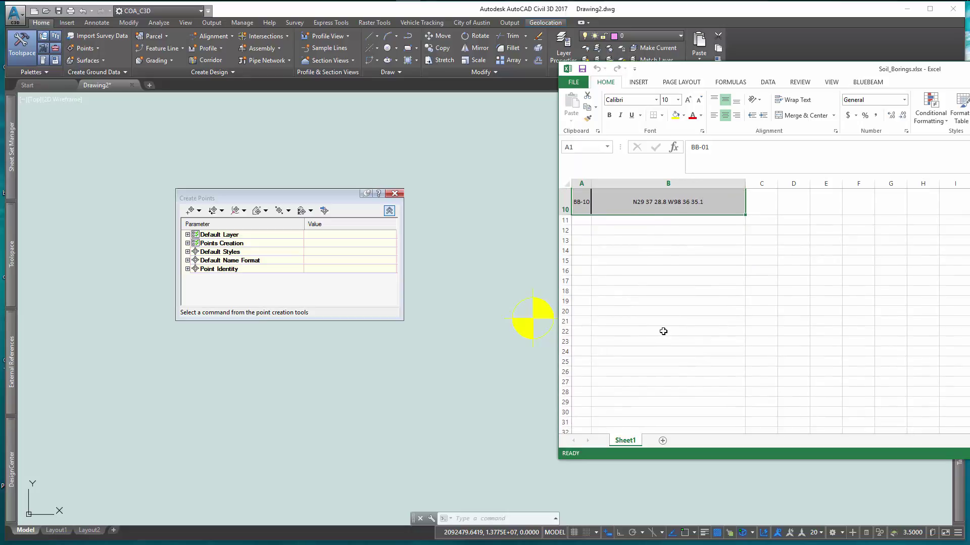
click(660, 331)
drag(754, 71, 870, 26)
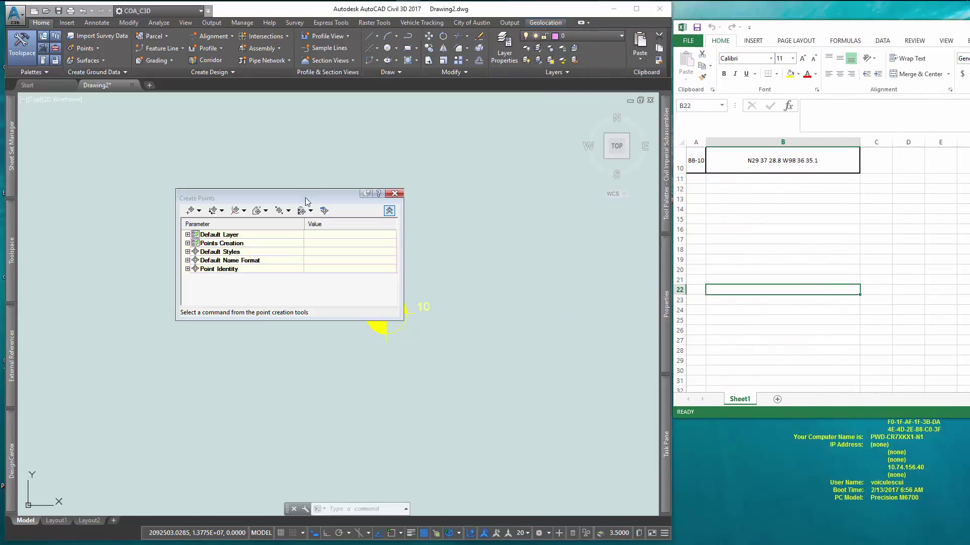
drag(305, 201, 182, 165)
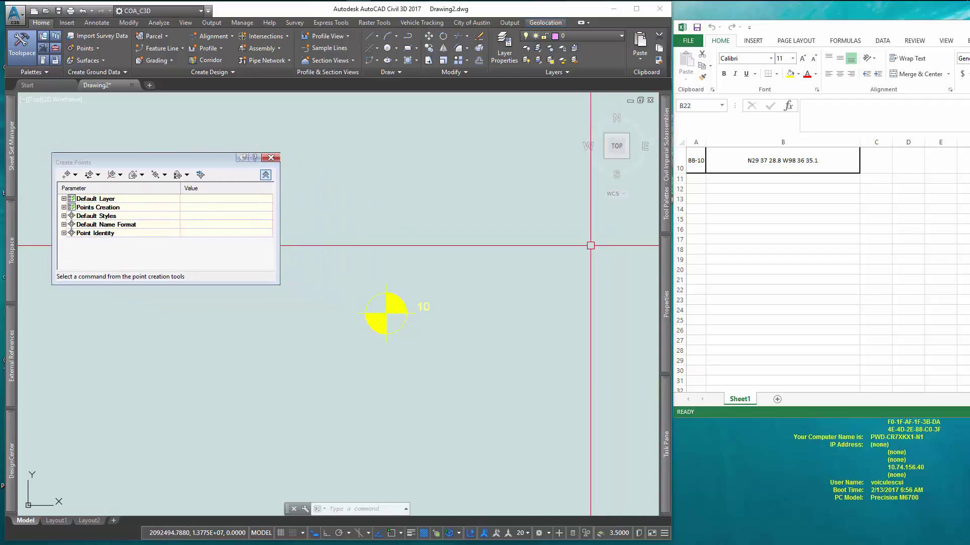
- Mark the geographic position at latitude 29d37'28.8" and longitude -98d36'35.1", and label the marker SB10
click(529, 23)
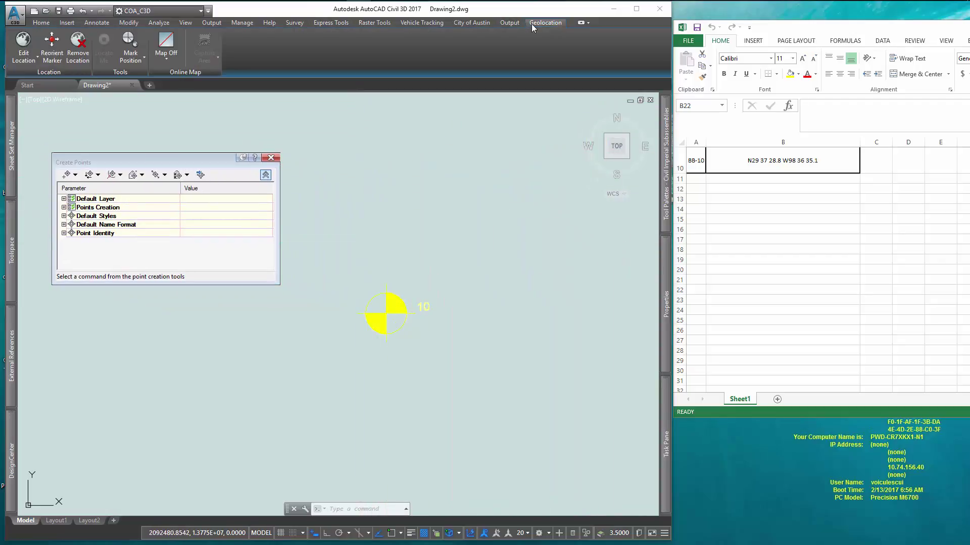
click(136, 61)
click(140, 82)
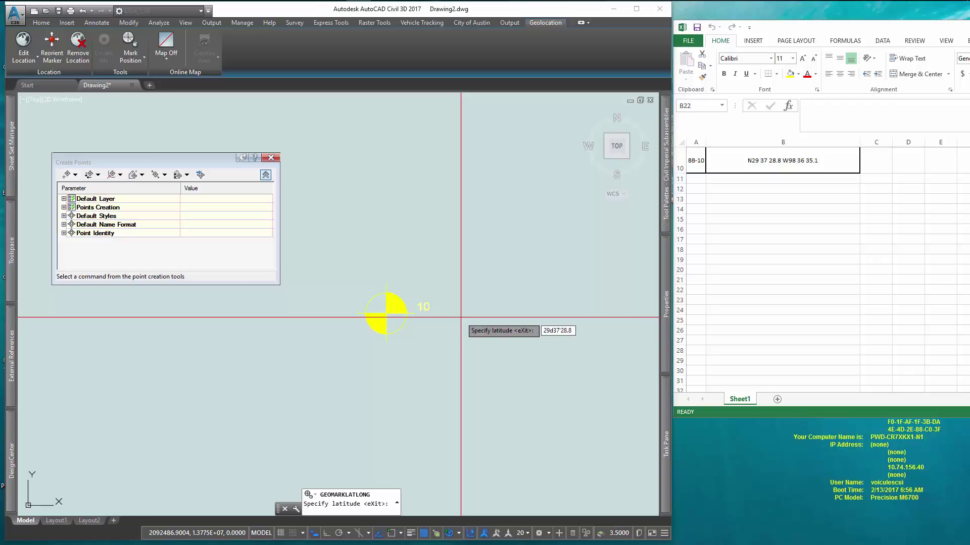
key(Return)
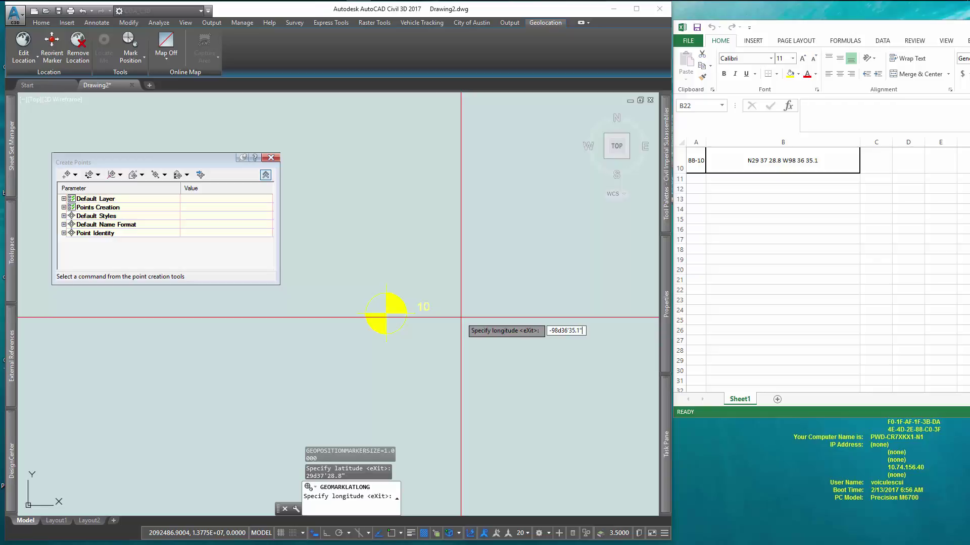
key(Return)
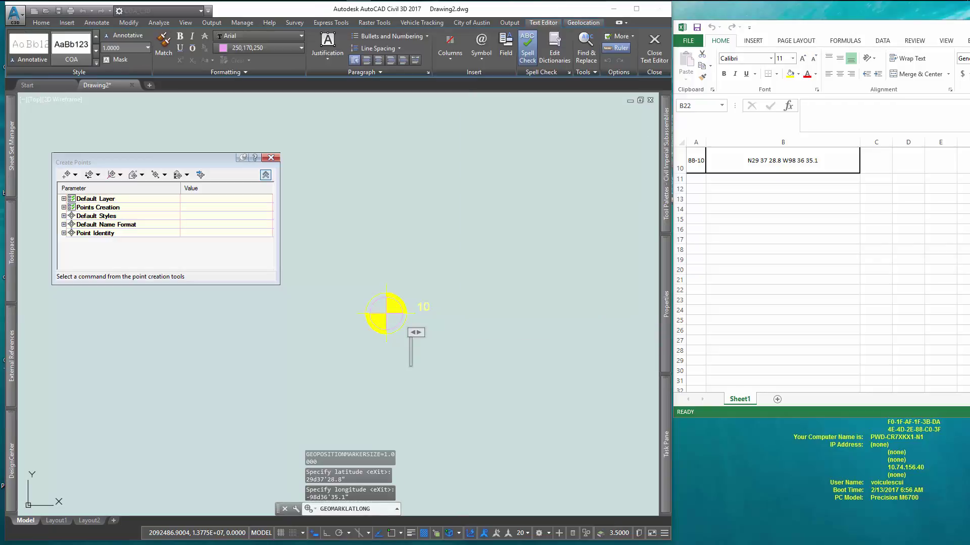
text(SB10)
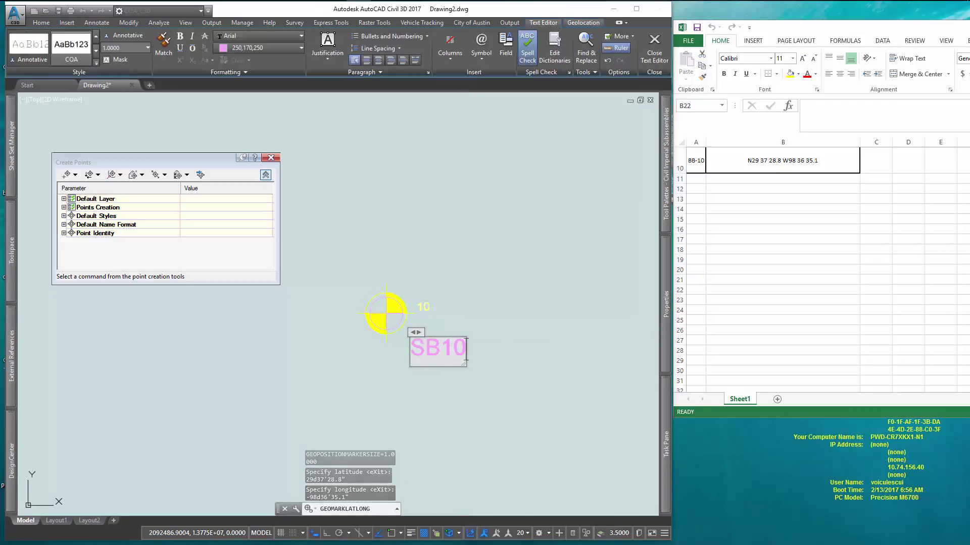
click(508, 398)
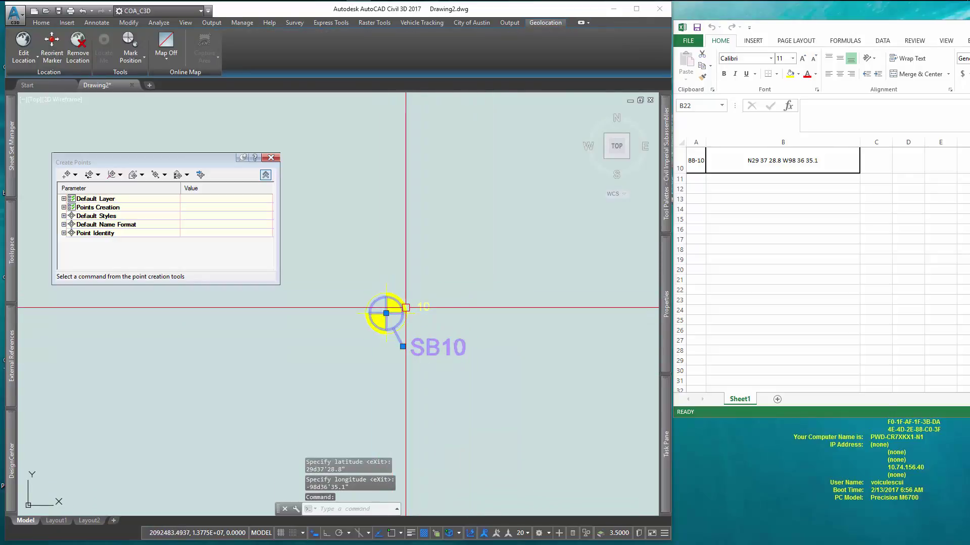
key(Escape)
- Bring the BB-01 to BB-09 coordinate rows of the soil borings workbook into view beside the drawing
click(676, 256)
scroll(751, 233, up, 3)
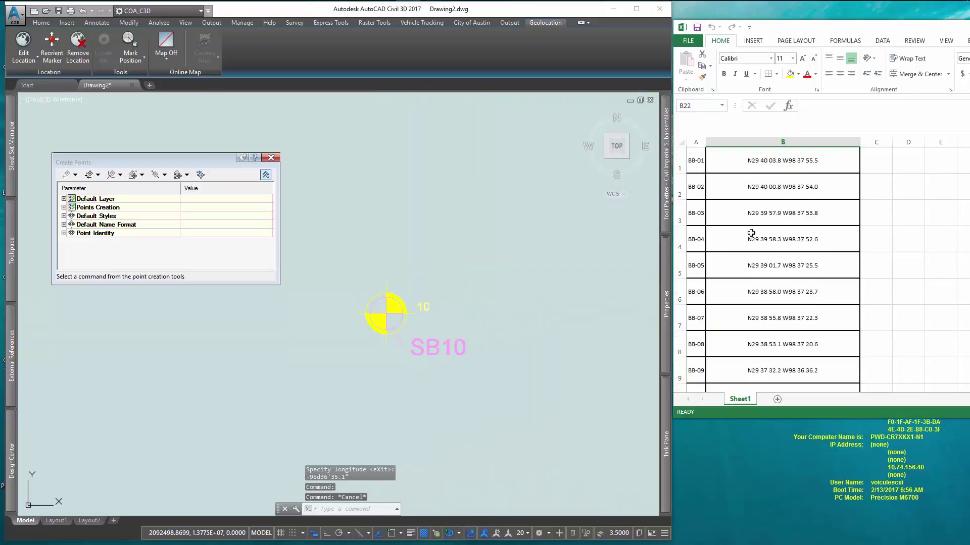